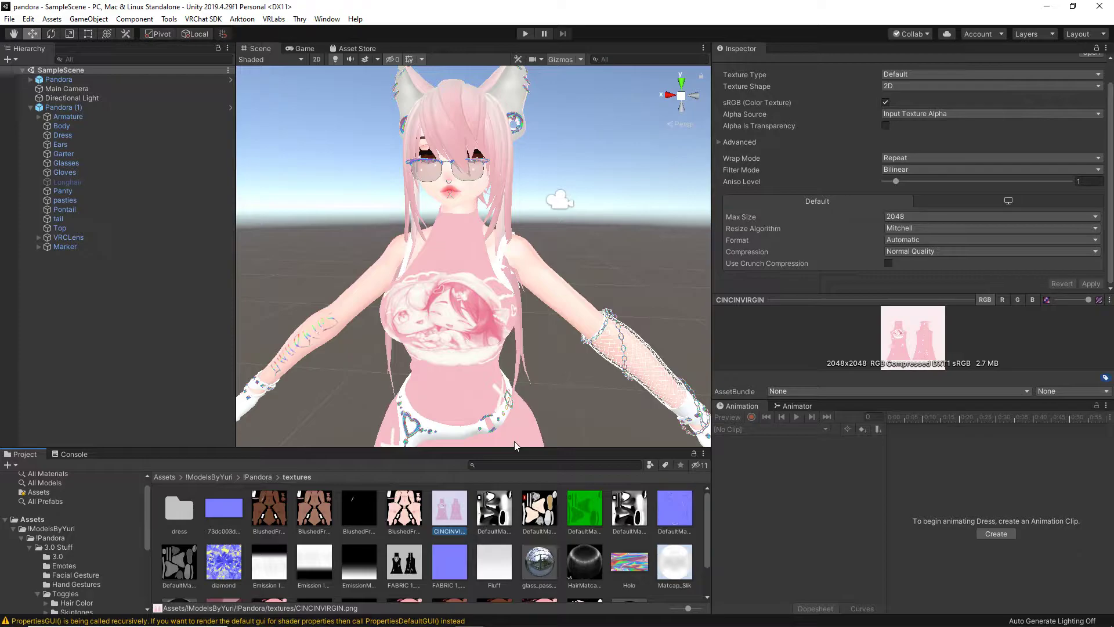
# Examine the avatar's dress and garter meshes, reviewing the materials assigned to each
pyautogui.click(448, 319)
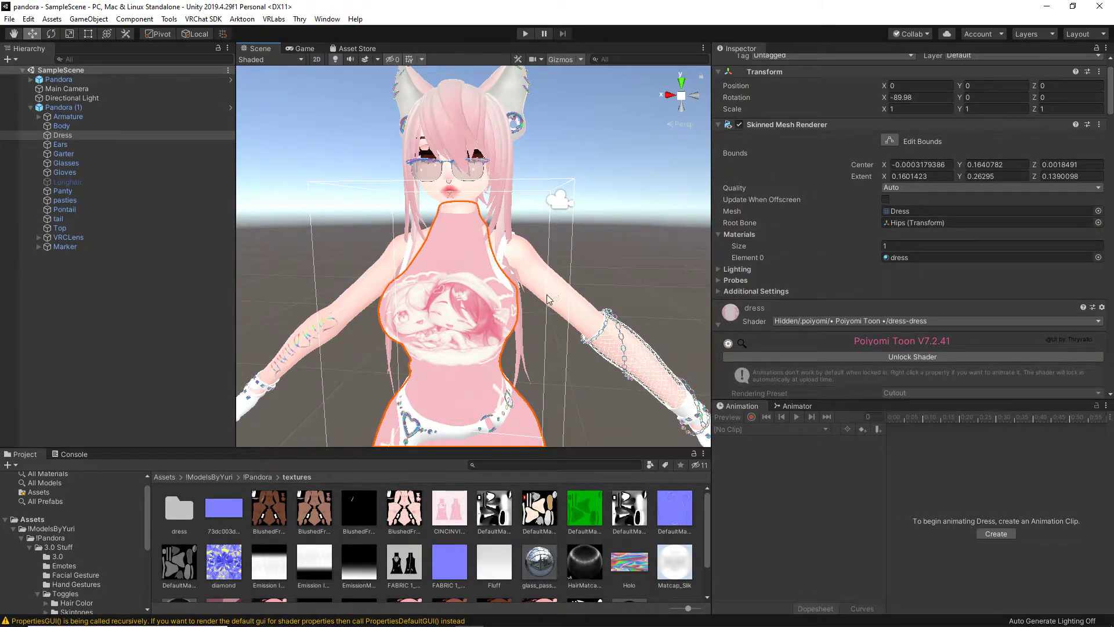
pyautogui.press('f')
pyautogui.click(314, 291)
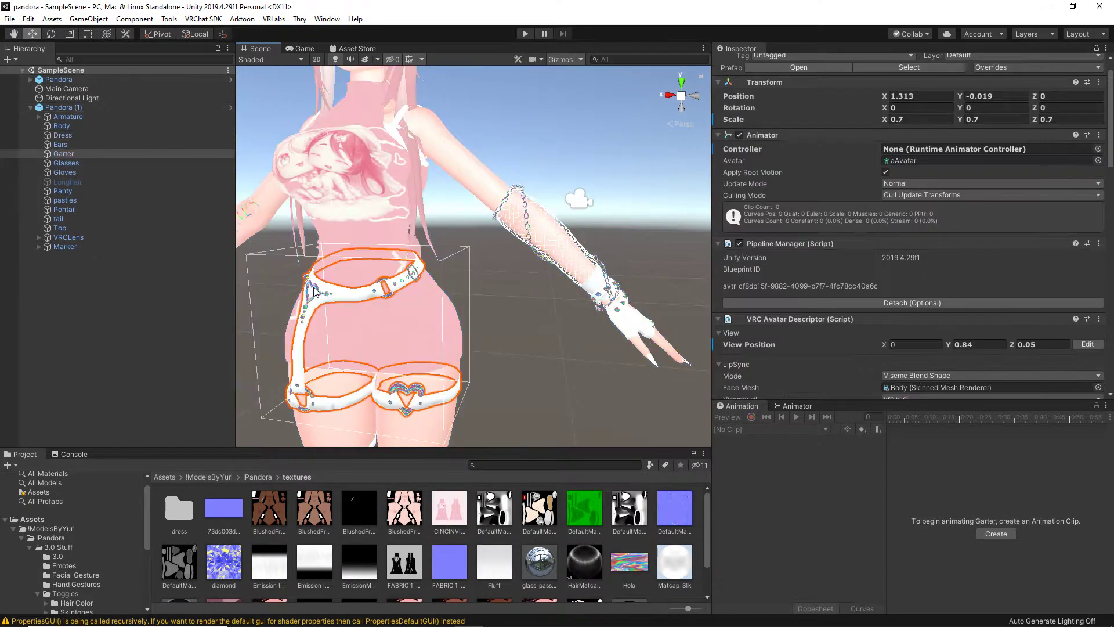
pyautogui.keyDown('alt'); pyautogui.moveTo(418, 301); pyautogui.dragTo(513, 303); pyautogui.keyUp('alt')
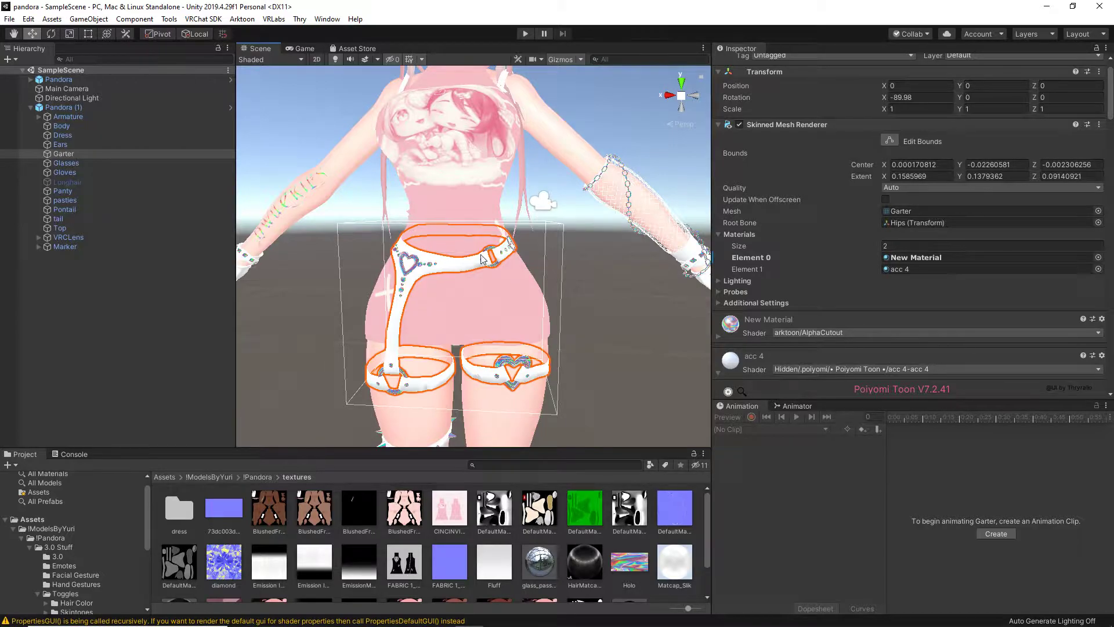
pyautogui.click(484, 152)
pyautogui.click(484, 152)
pyautogui.moveTo(537, 167); pyautogui.dragTo(561, 179, button='middle')
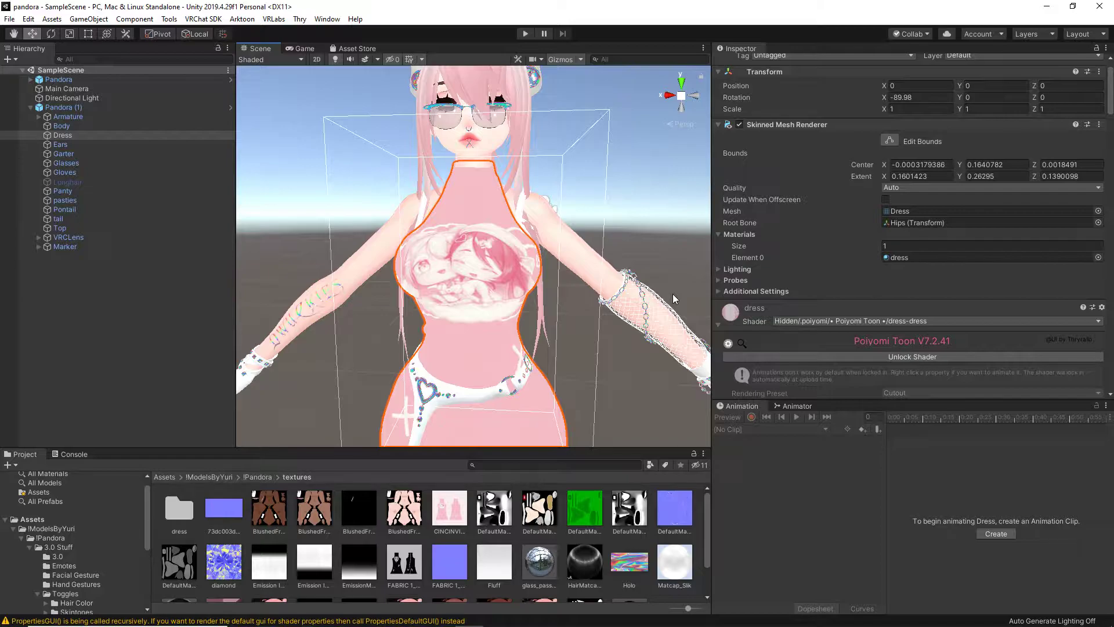
# Open the CINCINVIRGIN.png dress texture in Photos to examine its front and back layout, and close it again
pyautogui.doubleClick(450, 510)
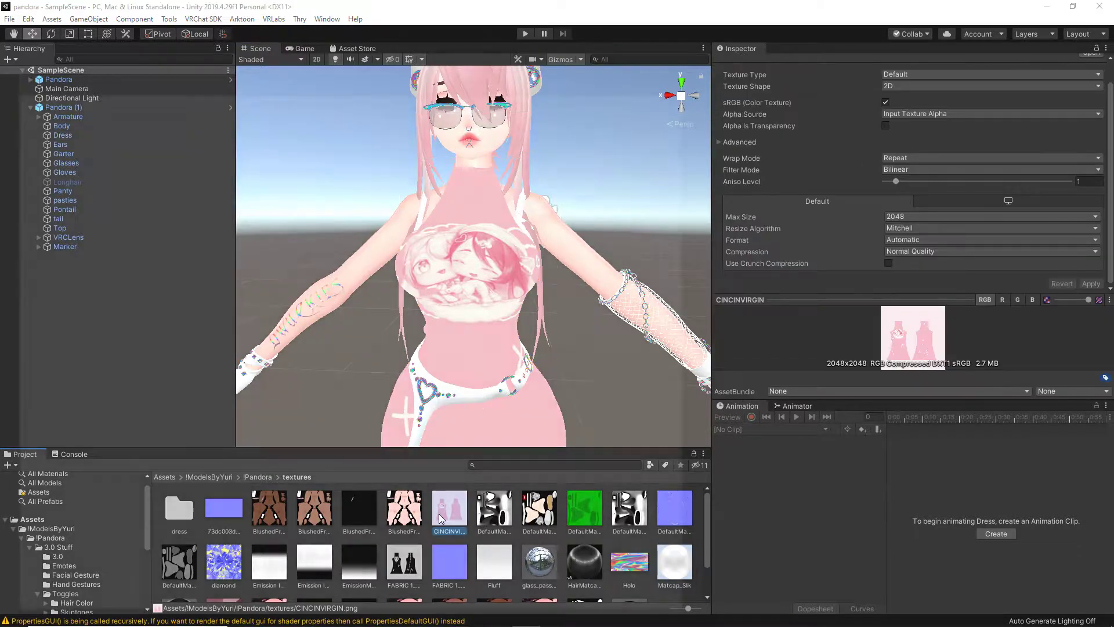
pyautogui.moveTo(409, 94); pyautogui.dragTo(872, 78)
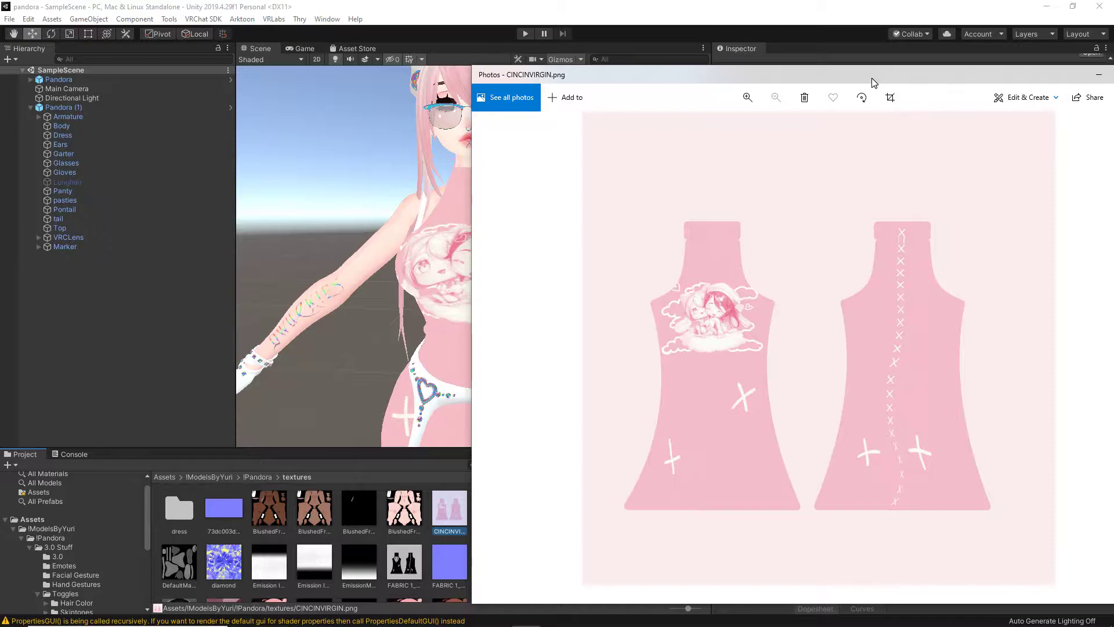
pyautogui.moveTo(871, 78); pyautogui.dragTo(546, 65)
pyautogui.click(827, 60)
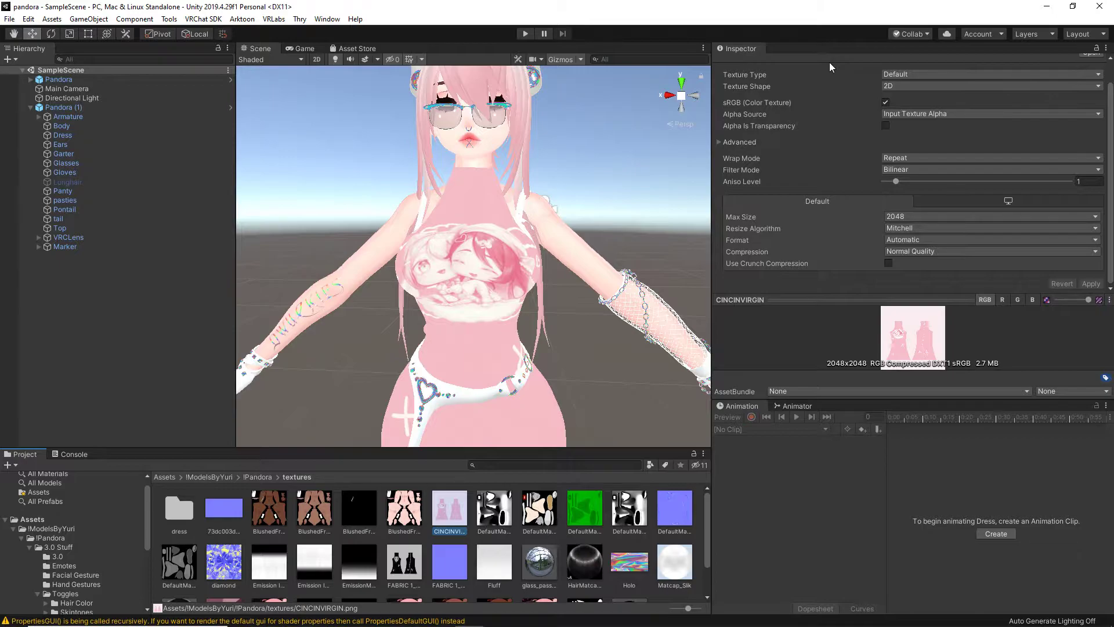
# Enlarge the asset browser area and open the Materials 1 folder inside !Pandora
pyautogui.moveTo(600, 441); pyautogui.dragTo(600, 396)
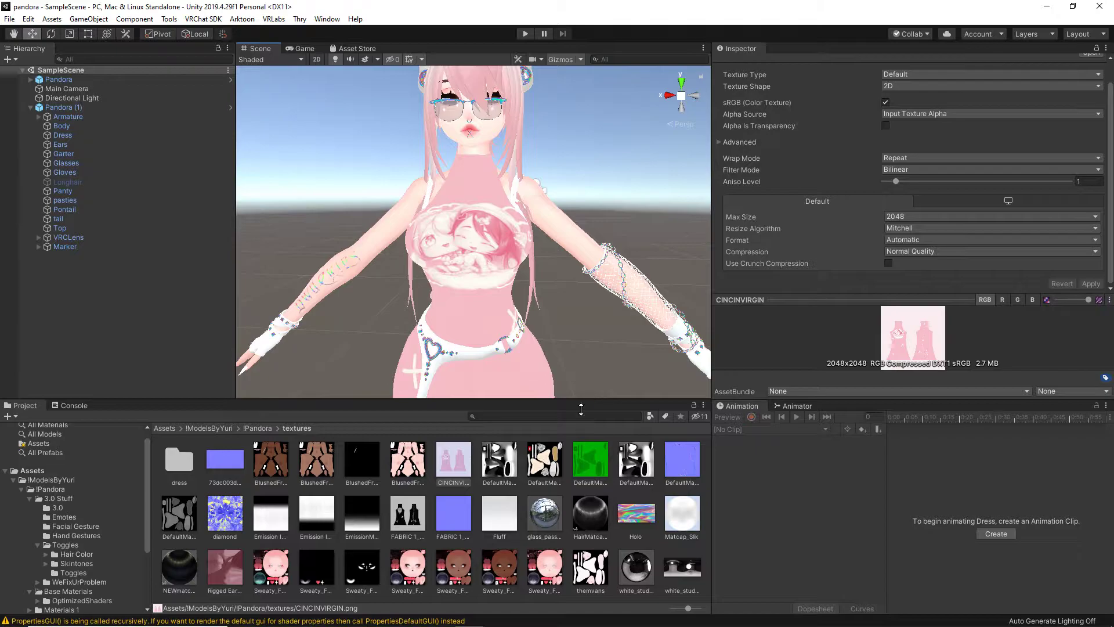
pyautogui.click(65, 490)
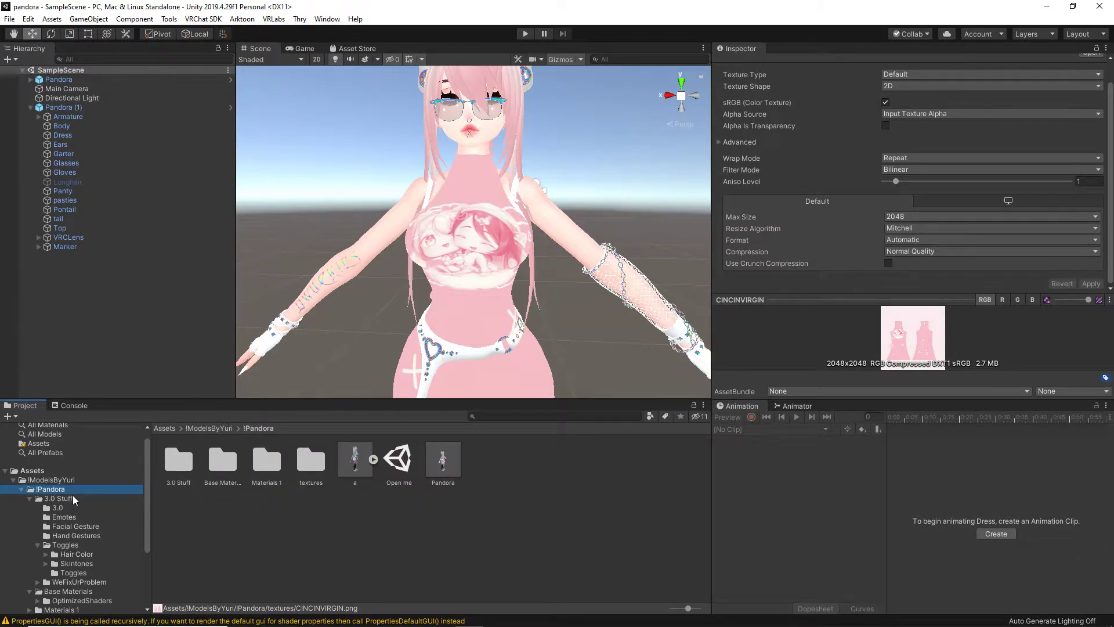
pyautogui.doubleClick(268, 464)
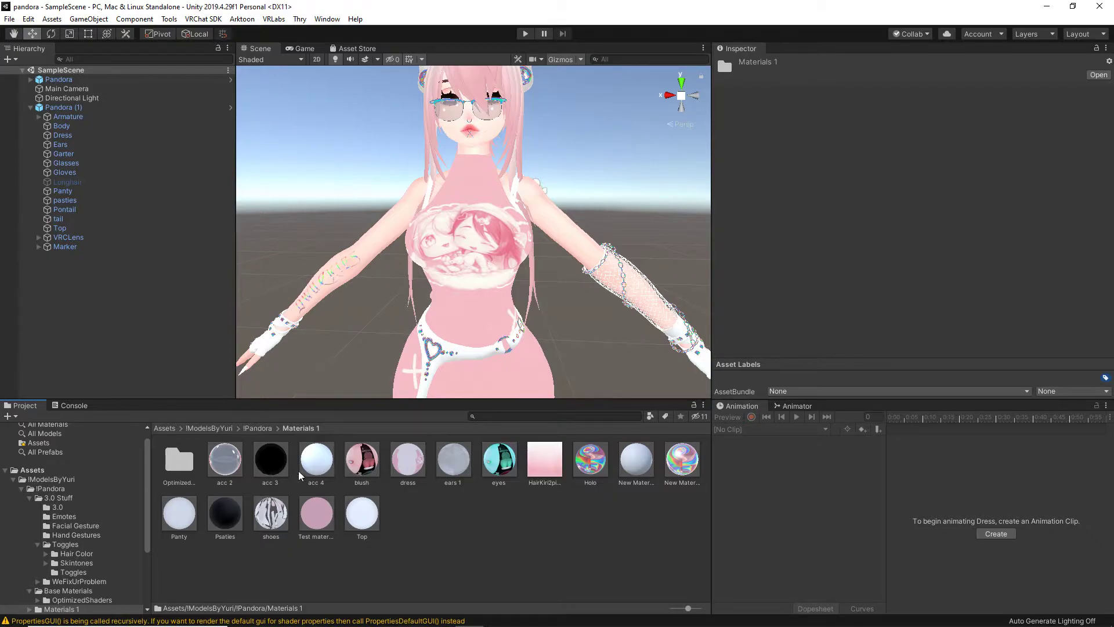
# Create a new material in the Materials 1 folder and name it Test test
pyautogui.rightClick(463, 546)
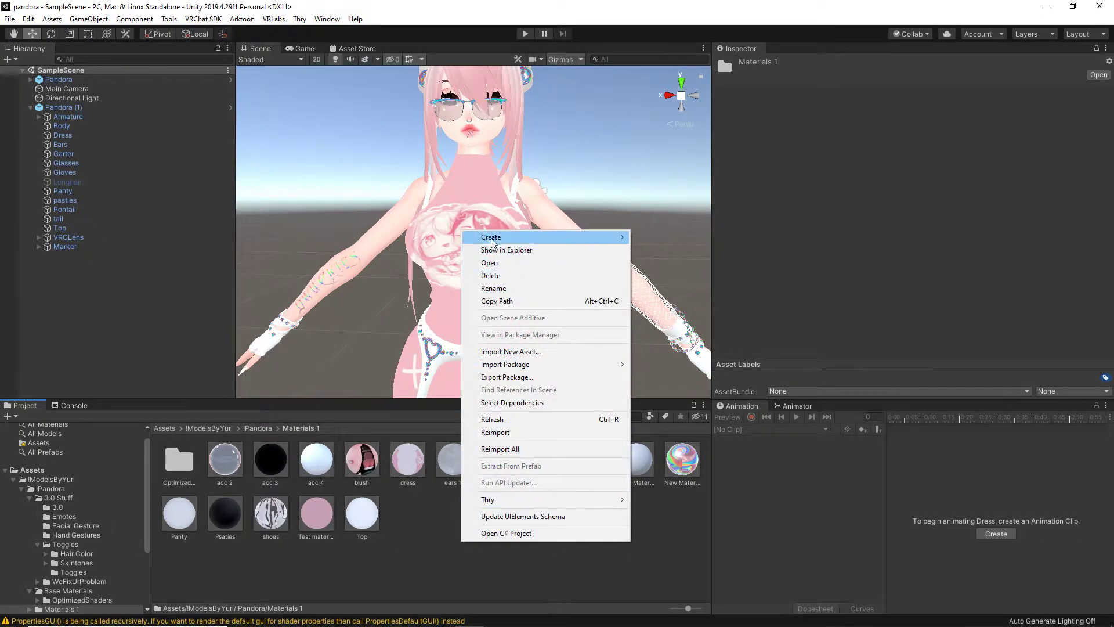
pyautogui.moveTo(495, 240)
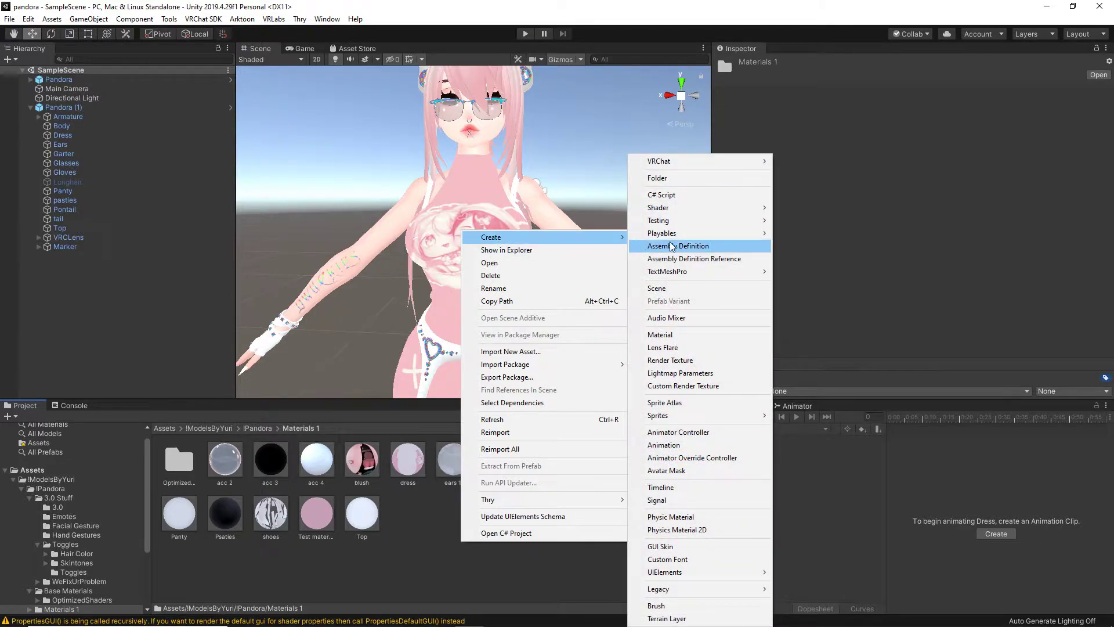
pyautogui.click(661, 335)
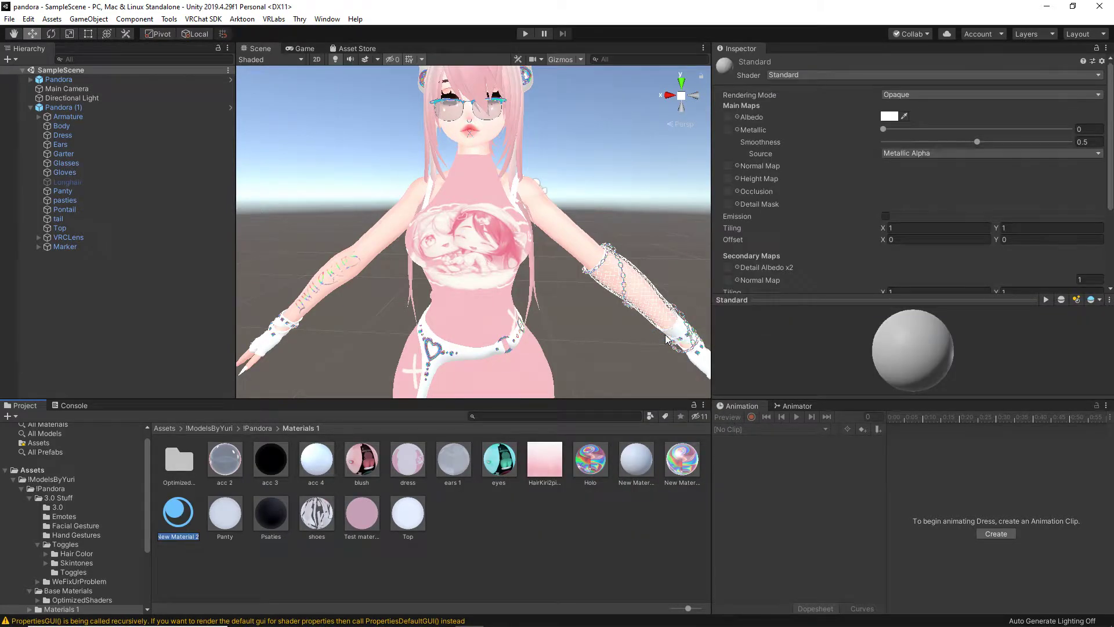
pyautogui.press('BackSpace')
pyautogui.write('Test test')
pyautogui.press('Return')
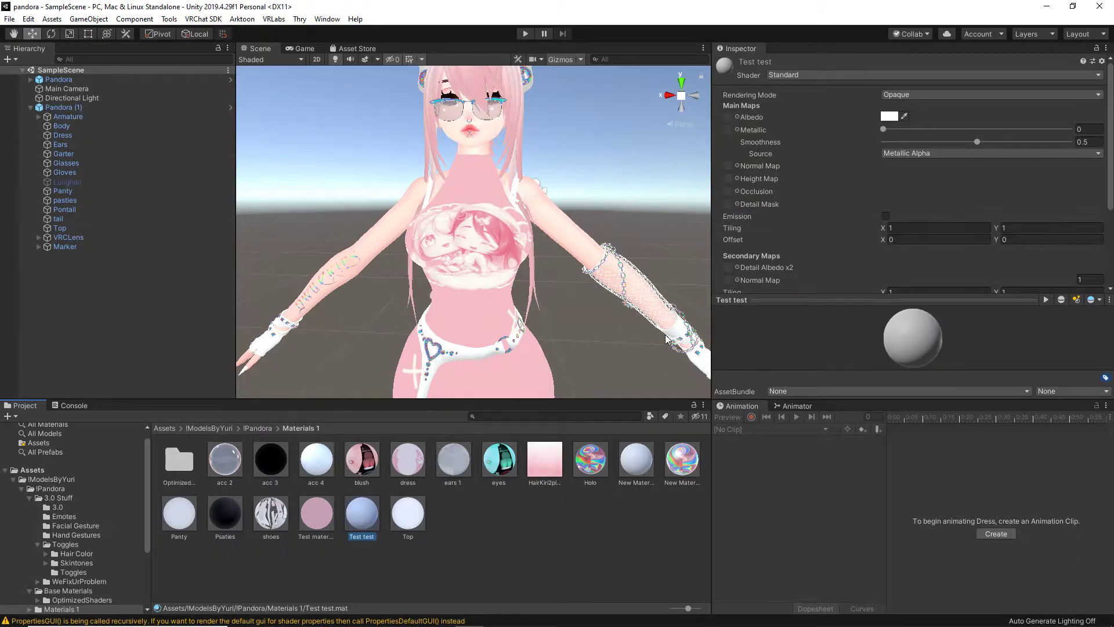
# Assign the .poiyomi Poiyomi Toon shader to the Test test material and expand its Main settings
pyautogui.click(796, 74)
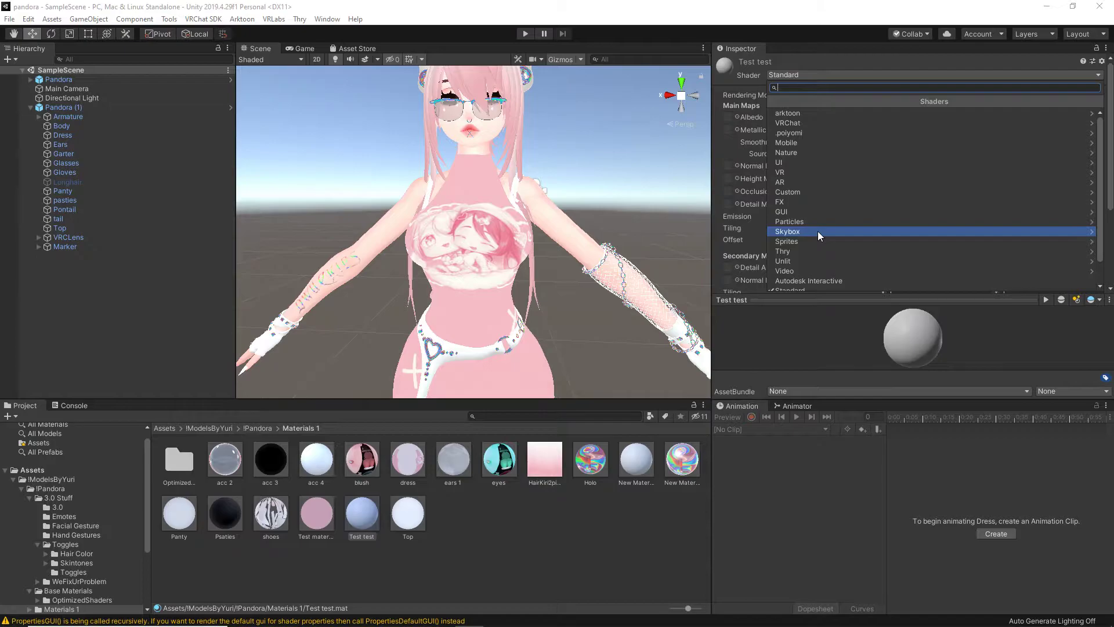
pyautogui.click(818, 133)
pyautogui.click(802, 124)
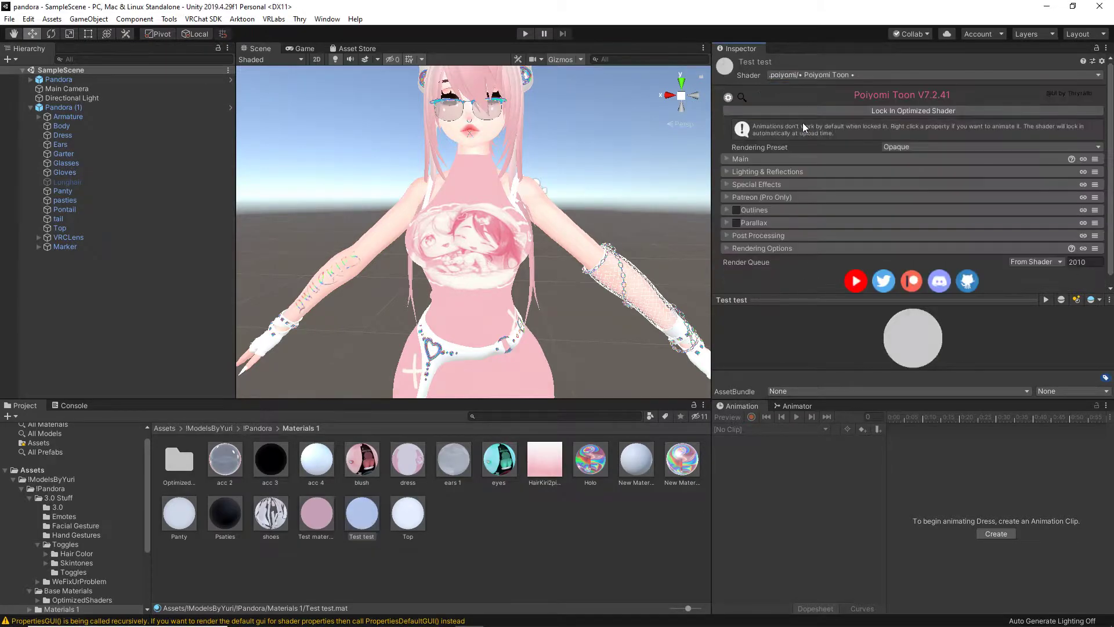
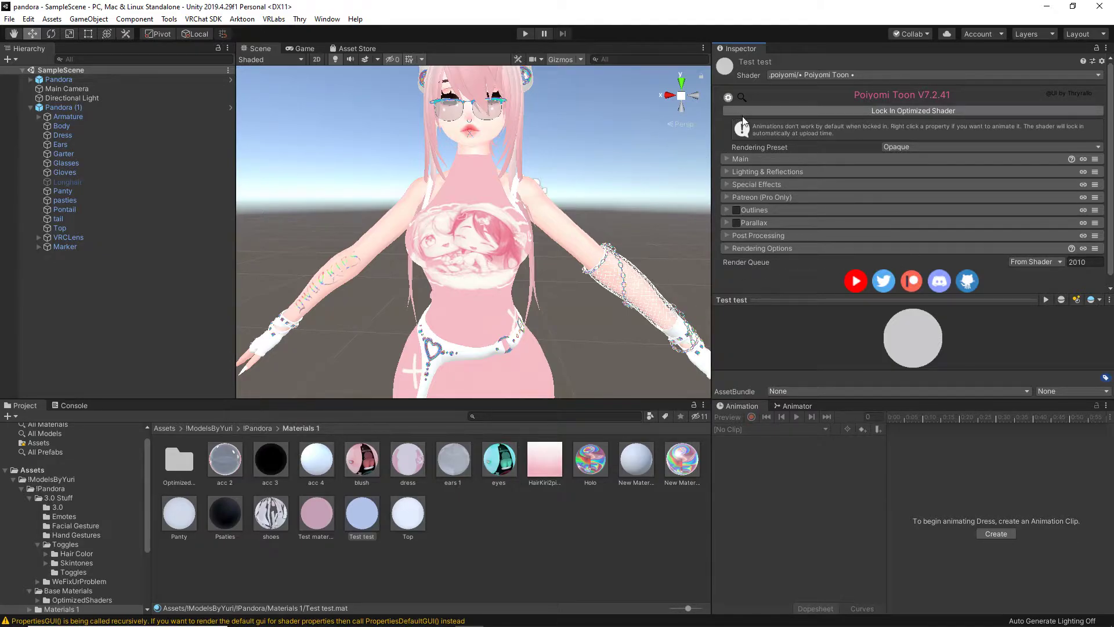
pyautogui.click(727, 159)
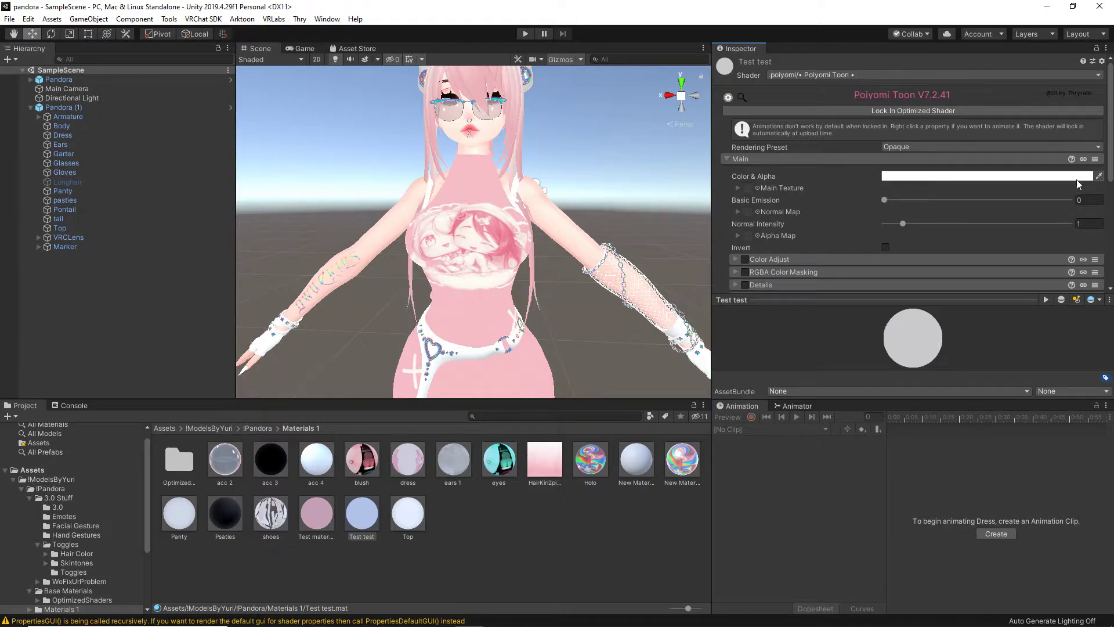
# Sample the material's Color & Alpha from the pink dress and from the avatar's face
pyautogui.click(1099, 176)
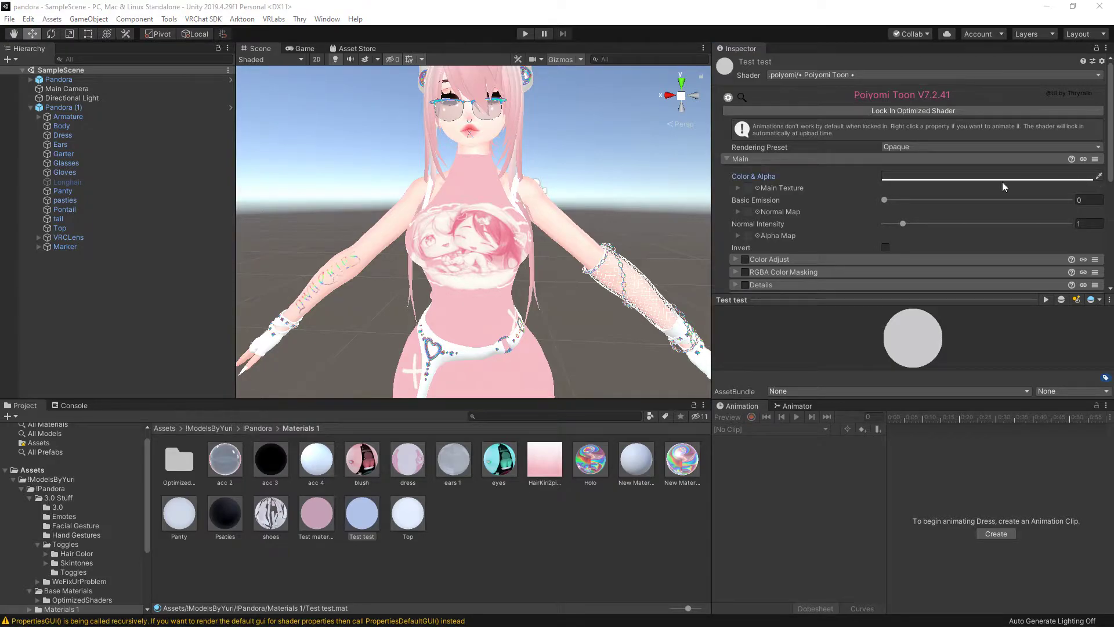
pyautogui.click(486, 301)
pyautogui.click(1098, 177)
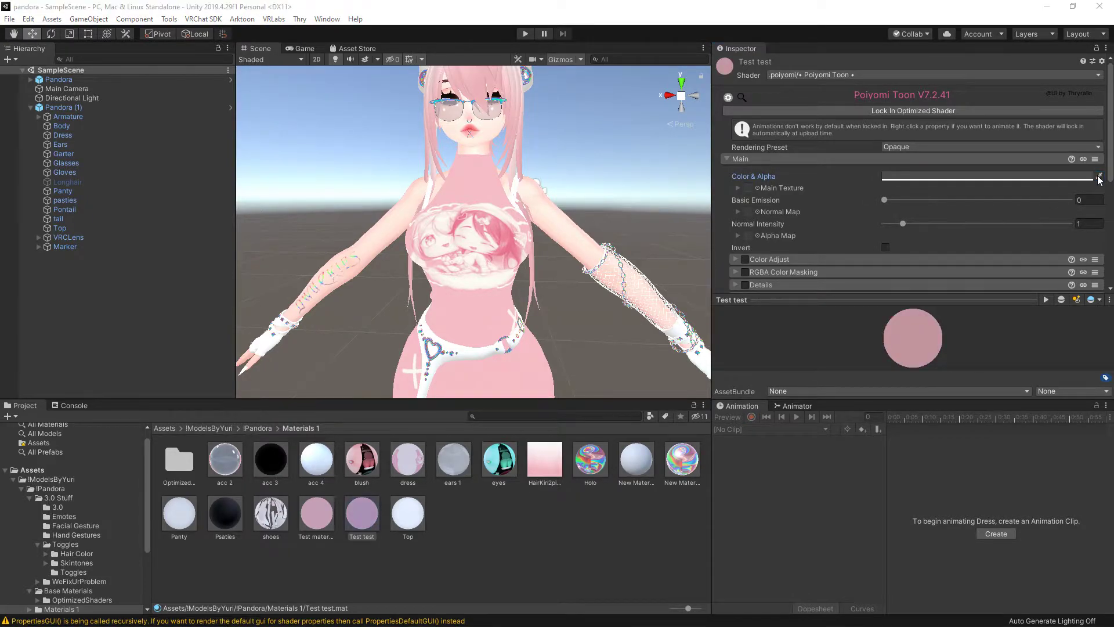
pyautogui.click(479, 96)
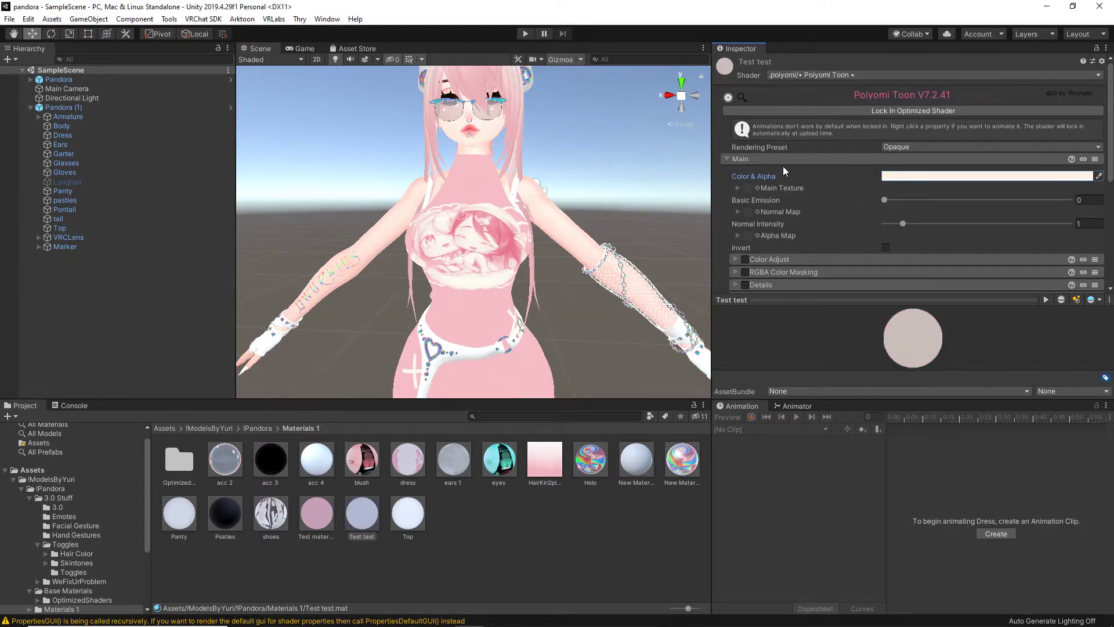
# Set the Test test material's Color & Alpha to light pink, hex FFCCE9
pyautogui.click(895, 179)
pyautogui.moveTo(68, 209)
pyautogui.mouseDown()
pyautogui.moveTo(422, 199)
pyautogui.moveTo(406, 240)
pyautogui.moveTo(384, 255)
pyautogui.moveTo(452, 271)
pyautogui.mouseUp()
pyautogui.click(417, 271)
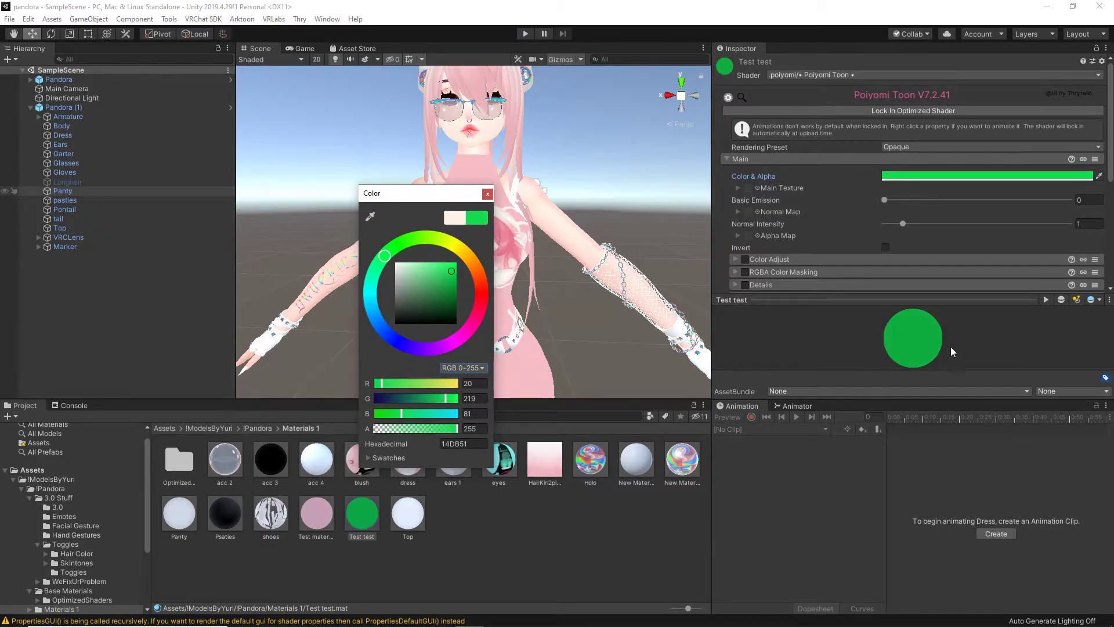
pyautogui.moveTo(372, 299)
pyautogui.mouseDown()
pyautogui.moveTo(482, 270)
pyautogui.moveTo(474, 311)
pyautogui.moveTo(467, 256)
pyautogui.mouseUp()
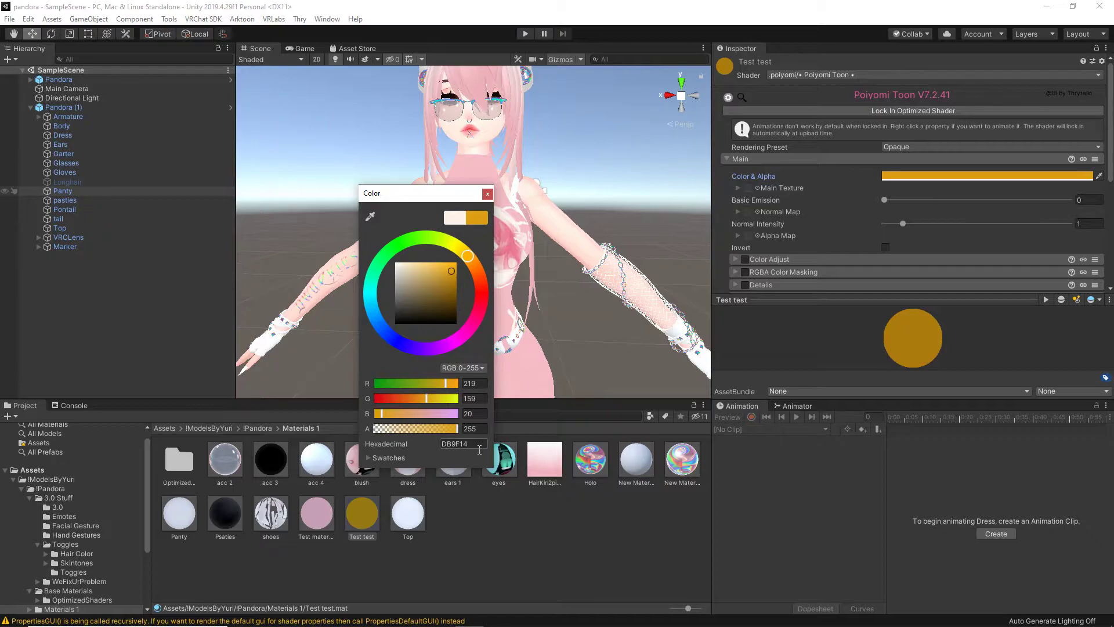
pyautogui.click(467, 321)
pyautogui.click(408, 263)
pyautogui.click(408, 262)
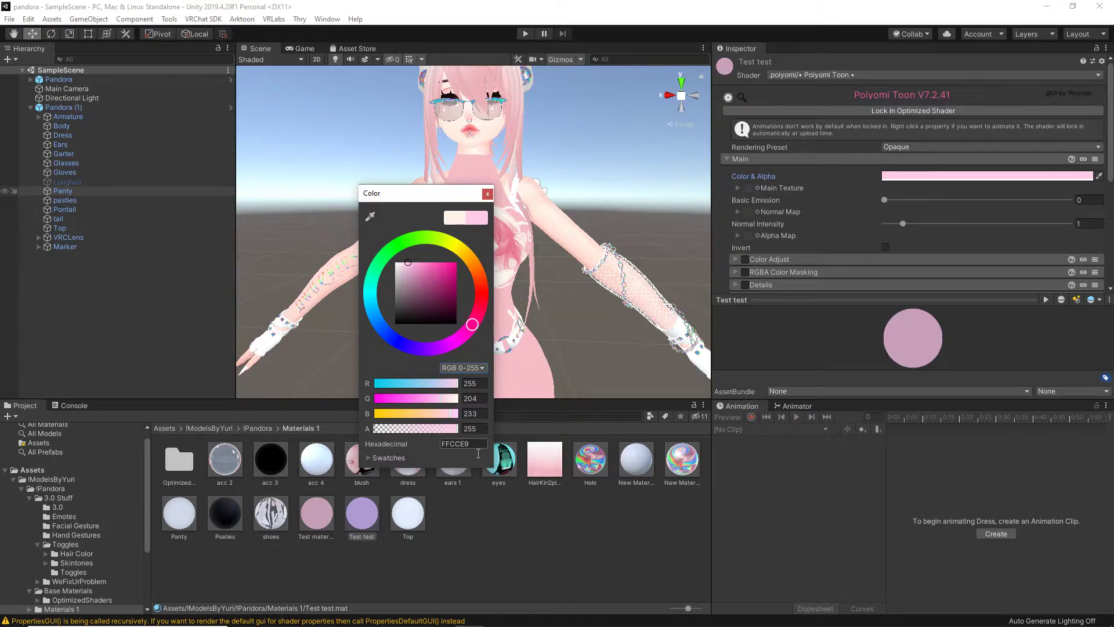
pyautogui.click(833, 154)
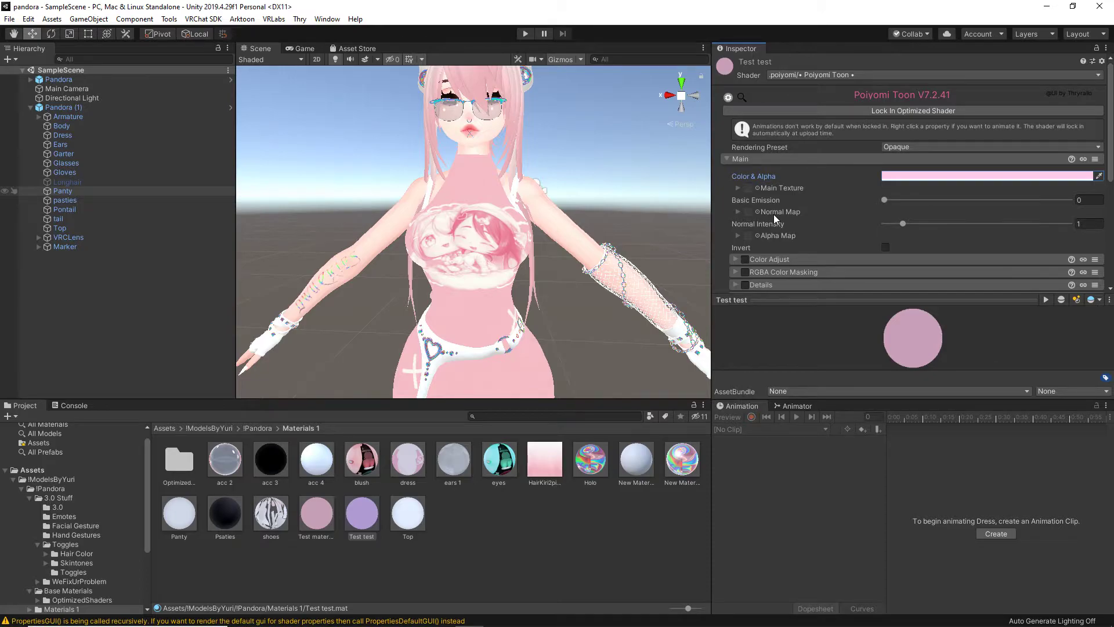
# View the avatar's shoe soles from below and select the body mesh that contains the shoes
pyautogui.moveTo(628, 210); pyautogui.dragTo(502, 212, button='right')
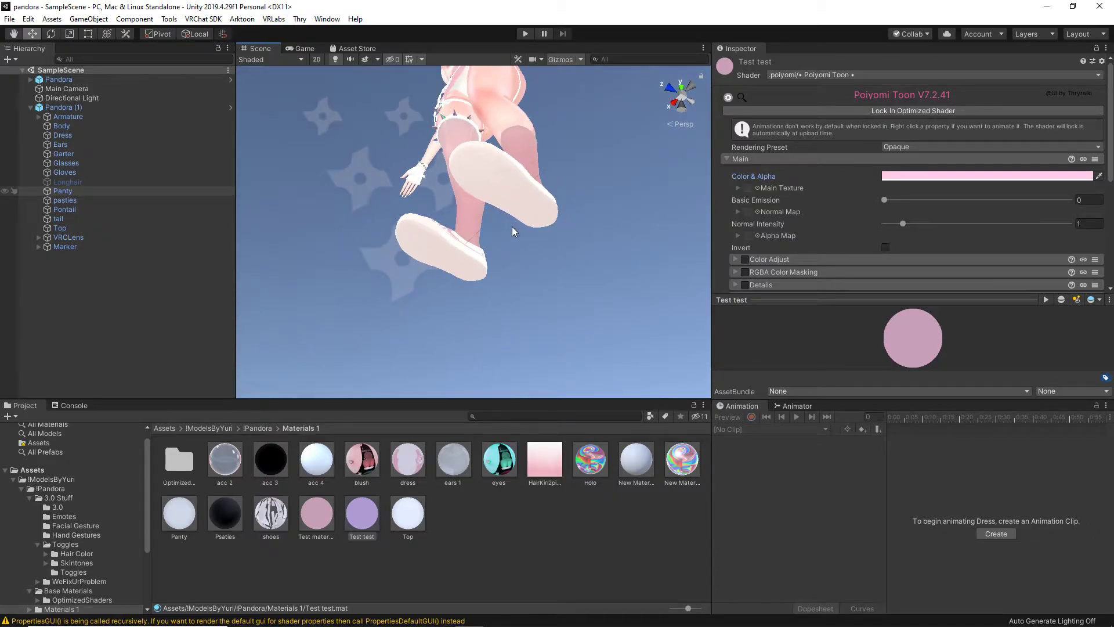
pyautogui.moveTo(513, 230); pyautogui.dragTo(444, 170, button='right')
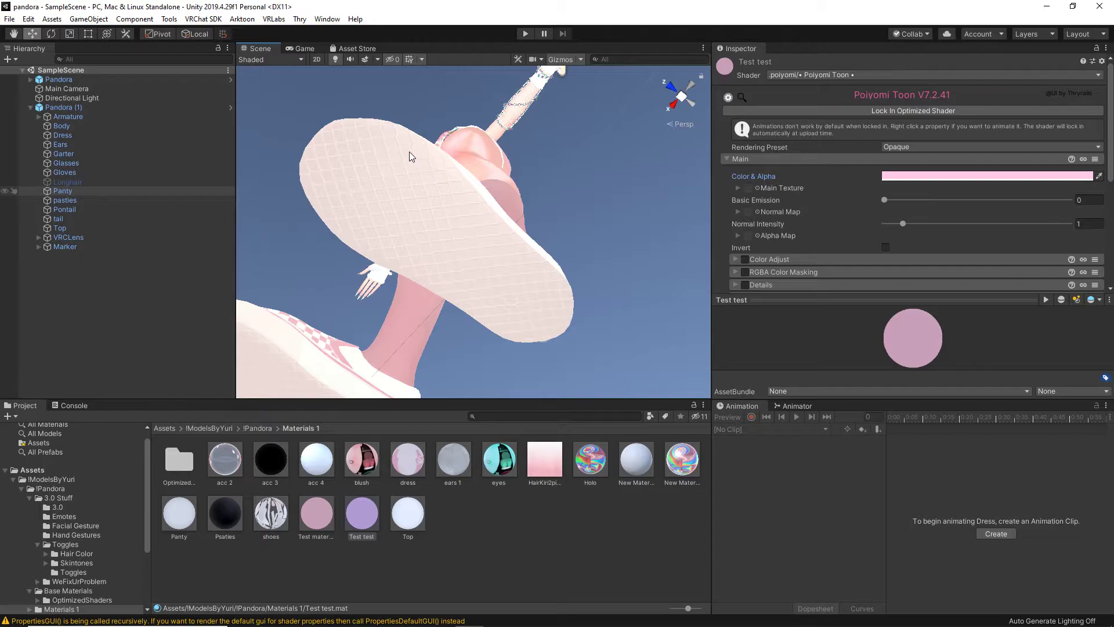
pyautogui.click(403, 206)
pyautogui.click(404, 206)
# Expand the shoes material among the body mesh's materials and unlock its shader for editing
pyautogui.scroll(-5, 816, 238)
pyautogui.scroll(-8, 813, 239)
pyautogui.scroll(3, 723, 245)
pyautogui.scroll(5, 719, 278)
pyautogui.click(719, 278)
pyautogui.scroll(-3, 717, 242)
pyautogui.click(717, 244)
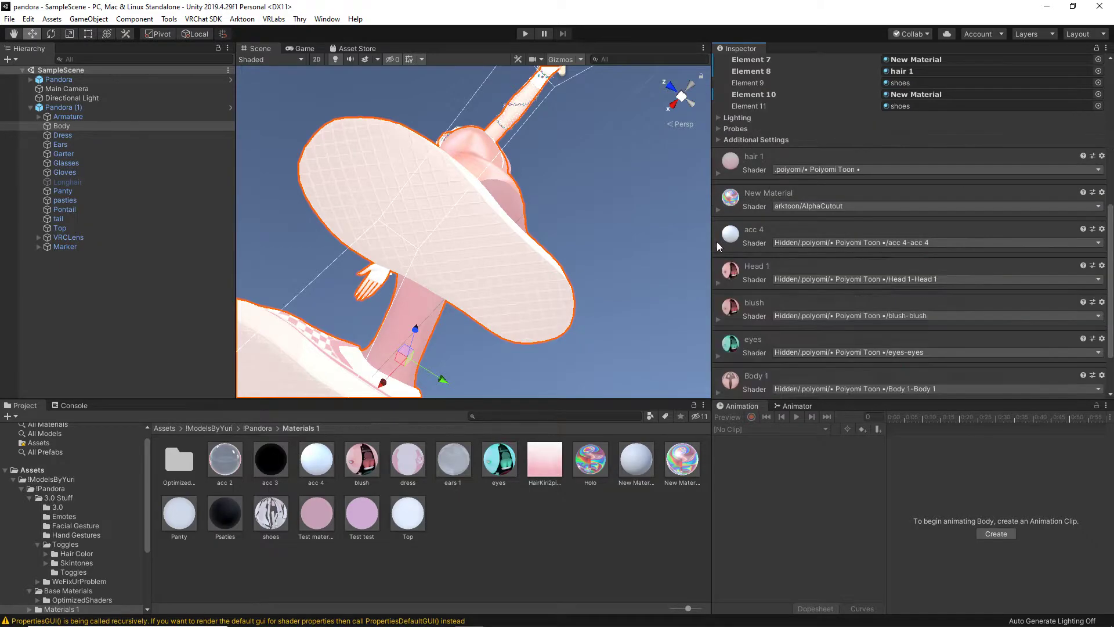
pyautogui.scroll(-3, 725, 241)
pyautogui.click(718, 361)
pyautogui.scroll(-9, 781, 307)
pyautogui.scroll(3, 784, 303)
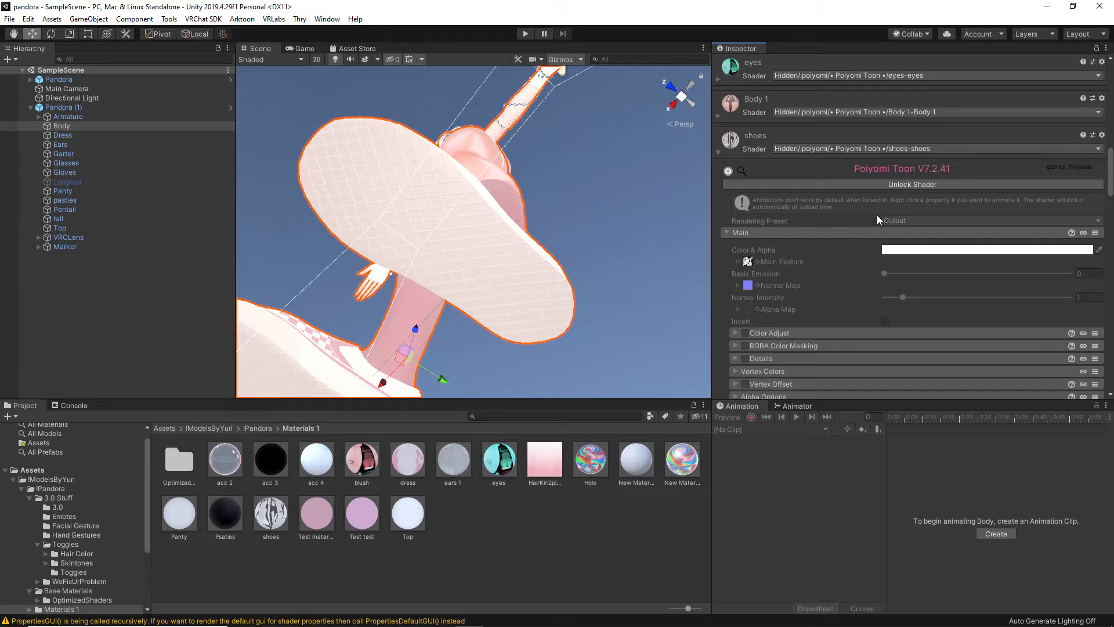
pyautogui.click(886, 184)
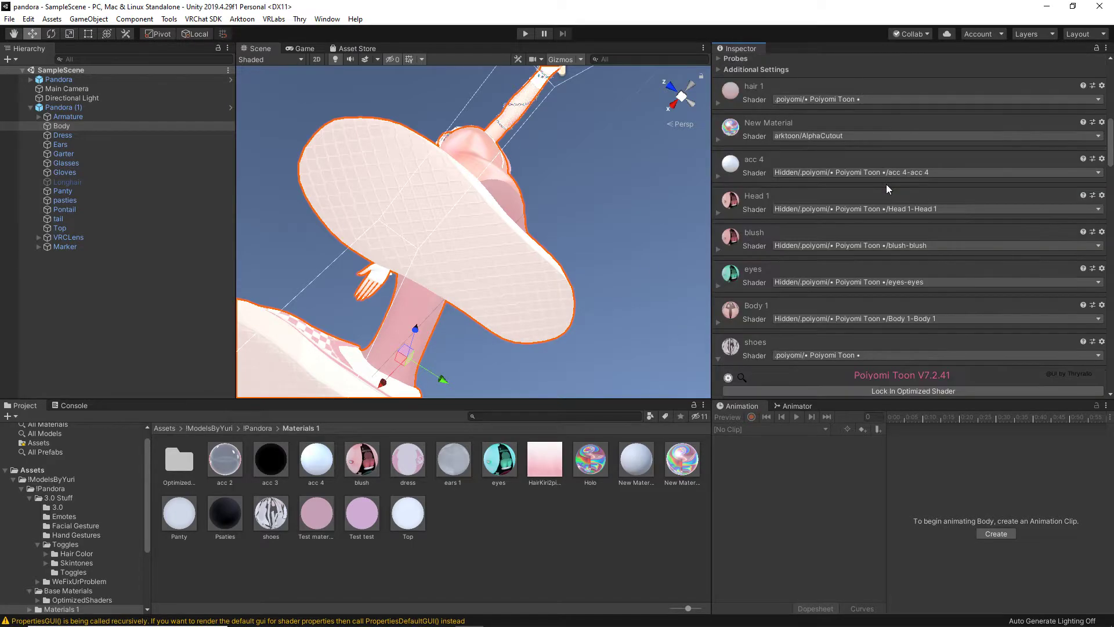
# Locate the shoes material's normal map texture, DefaultMaterial_Normal_OpenGL.png, open it to examine the sole pattern, and close it
pyautogui.scroll(-10, 886, 184)
pyautogui.scroll(6, 862, 225)
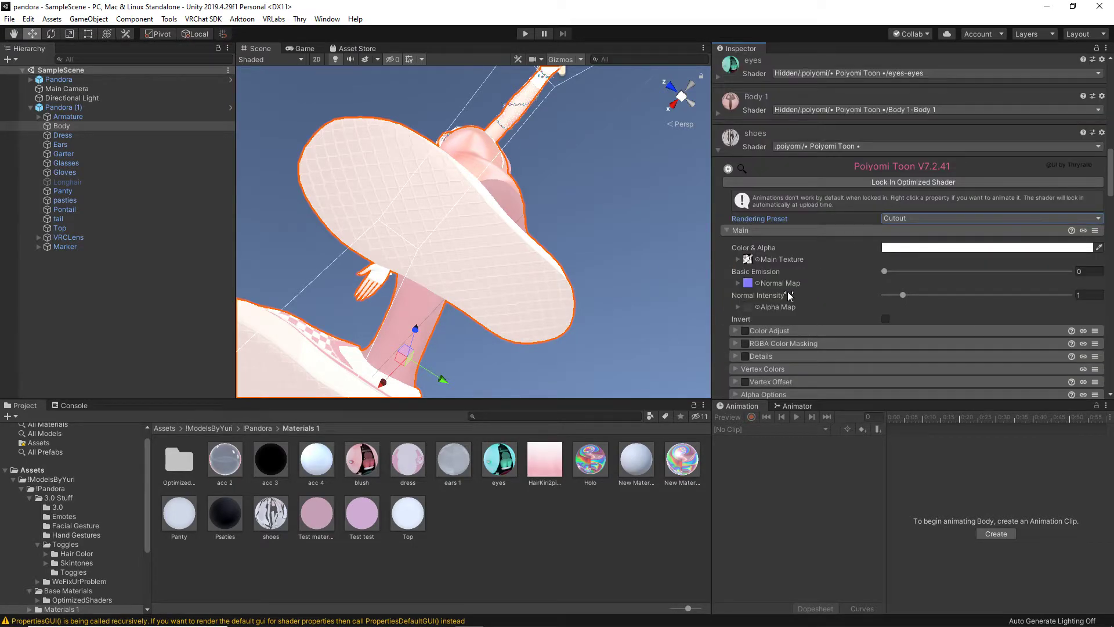
pyautogui.click(749, 285)
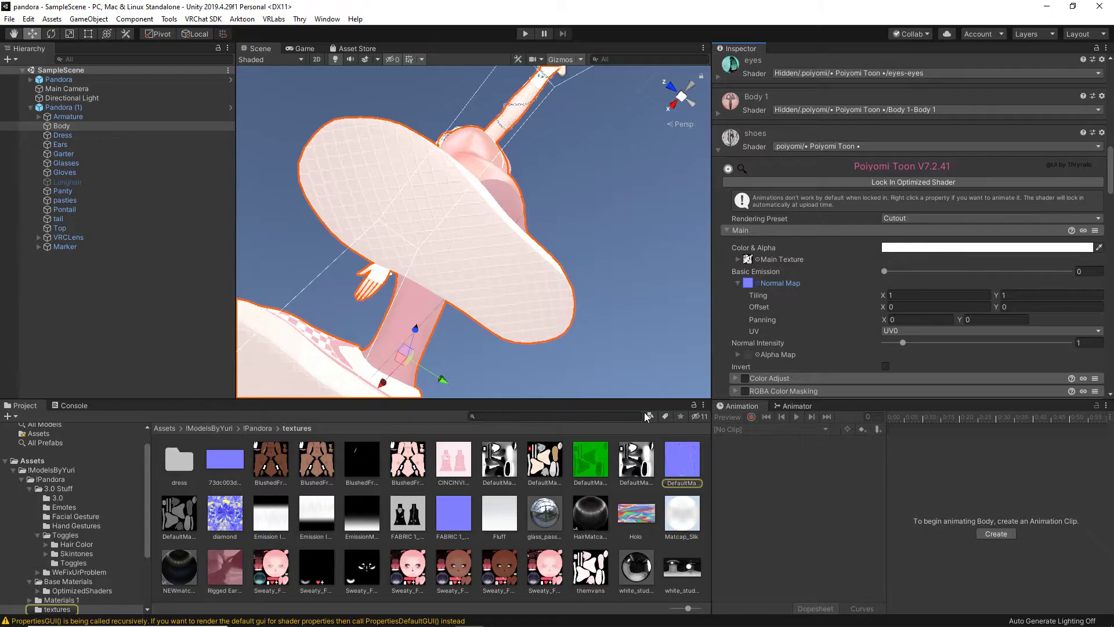
pyautogui.doubleClick(691, 470)
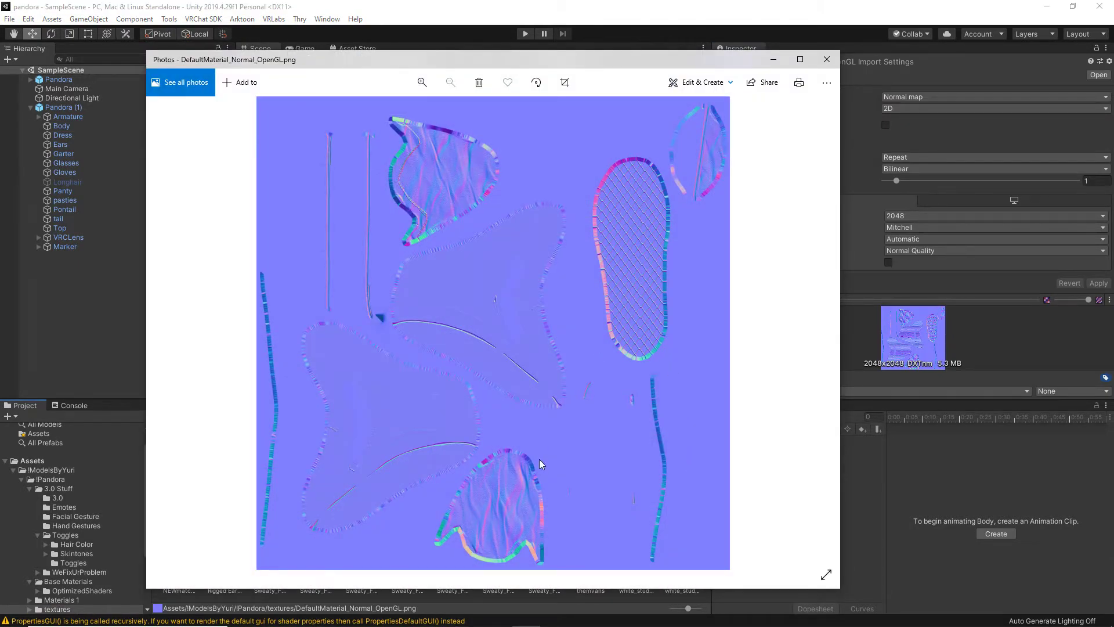
pyautogui.click(825, 59)
# Reselect the body mesh and review the shoes material's shader settings, returning to its Main section
pyautogui.click(428, 252)
pyautogui.click(428, 251)
pyautogui.scroll(-15, 815, 277)
pyautogui.scroll(15, 815, 278)
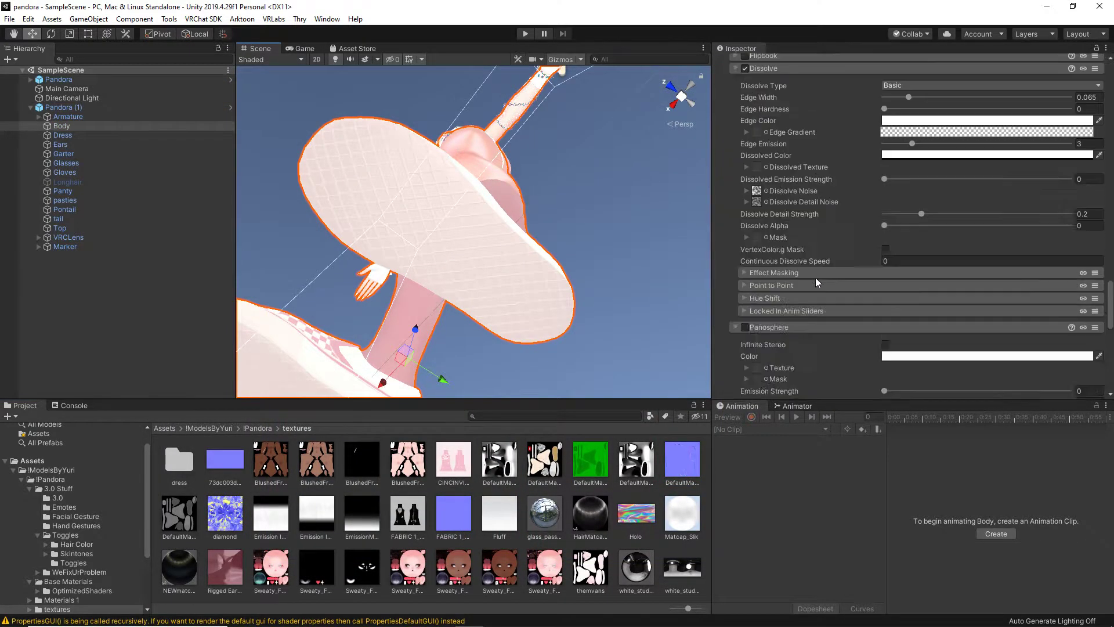
pyautogui.scroll(5, 815, 278)
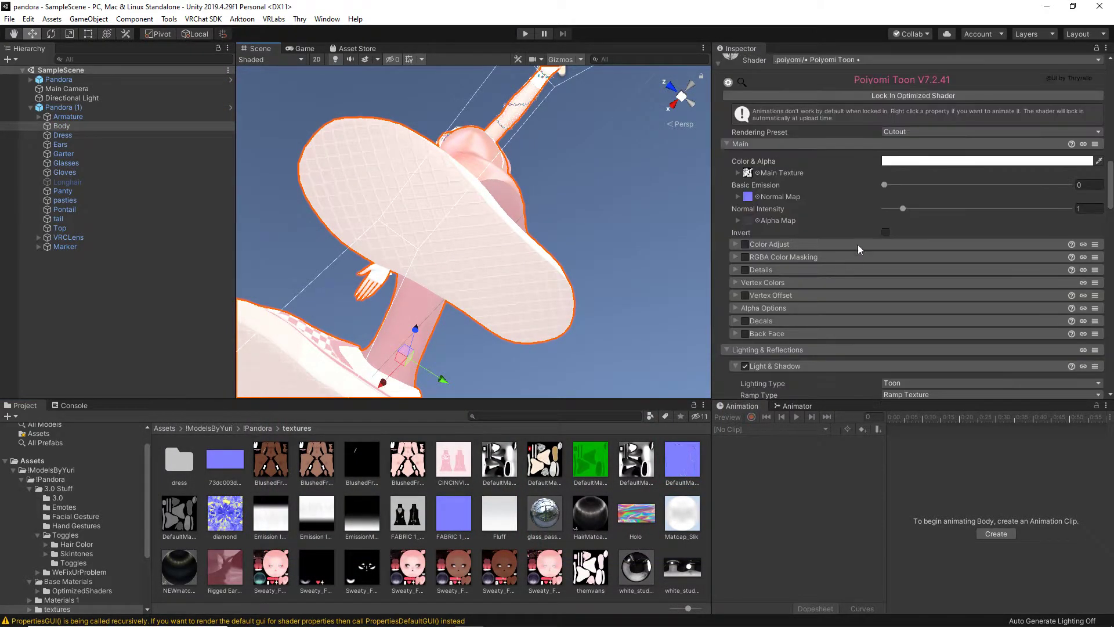
# Try a normal intensity of 0.62 on the shoes material and set it back to 1
pyautogui.click(902, 205)
pyautogui.moveTo(893, 206)
pyautogui.mouseDown()
pyautogui.moveTo(876, 208)
pyautogui.moveTo(1080, 217)
pyautogui.moveTo(869, 209)
pyautogui.moveTo(896, 202)
pyautogui.mouseUp()
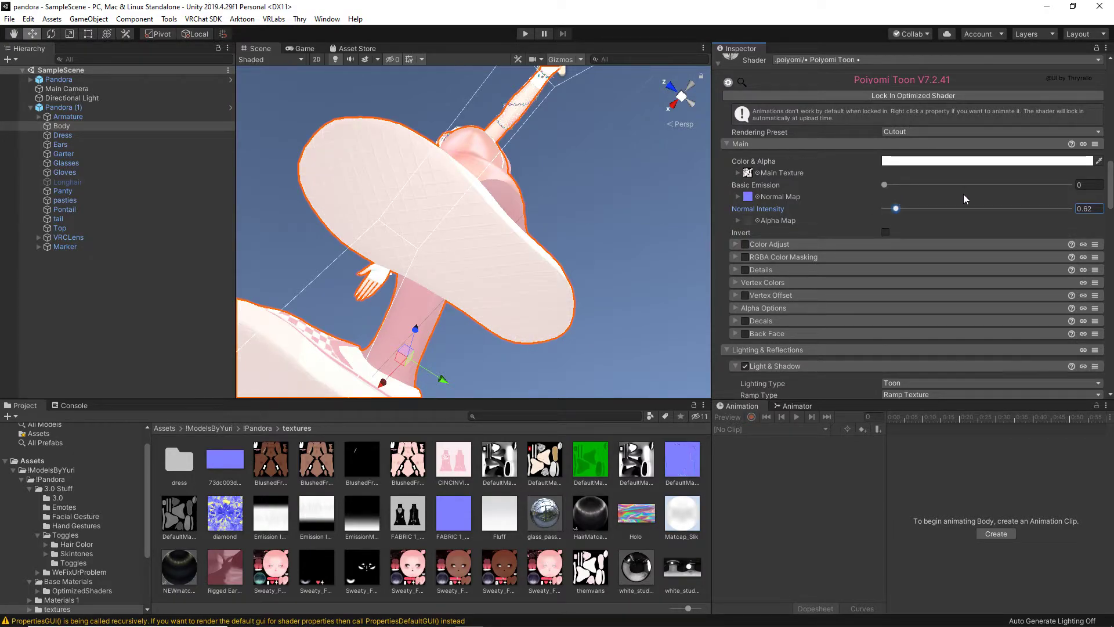
pyautogui.write('1')
# Return the view to the avatar's front and open the Materials 1 folder inside !Pandora
pyautogui.keyDown('alt'); pyautogui.moveTo(606, 163); pyautogui.dragTo(303, 380); pyautogui.keyUp('alt')
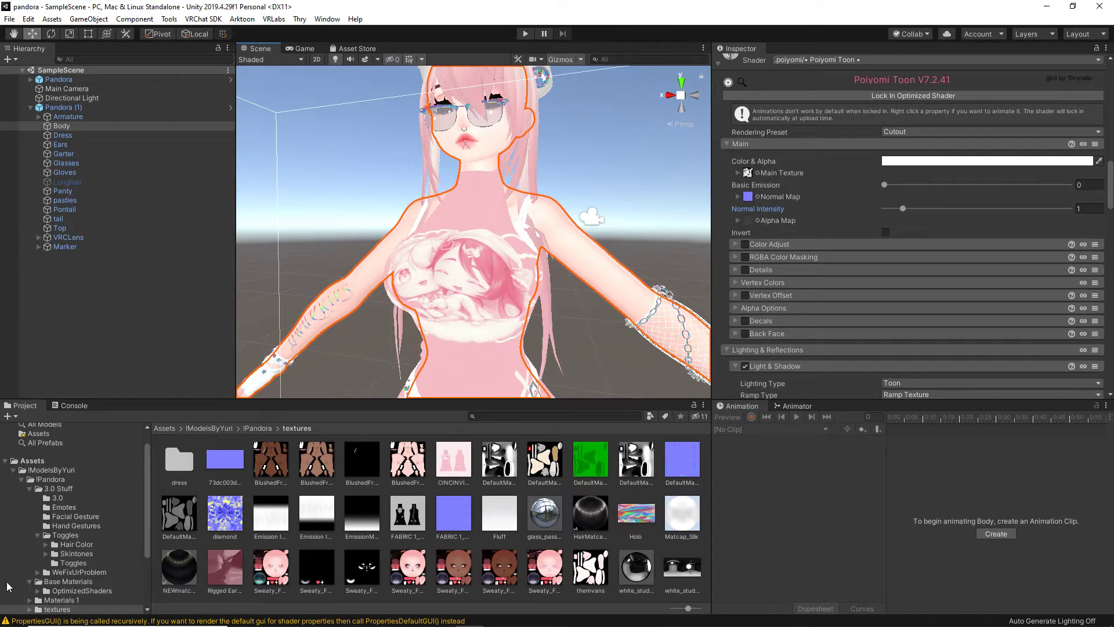
pyautogui.click(63, 487)
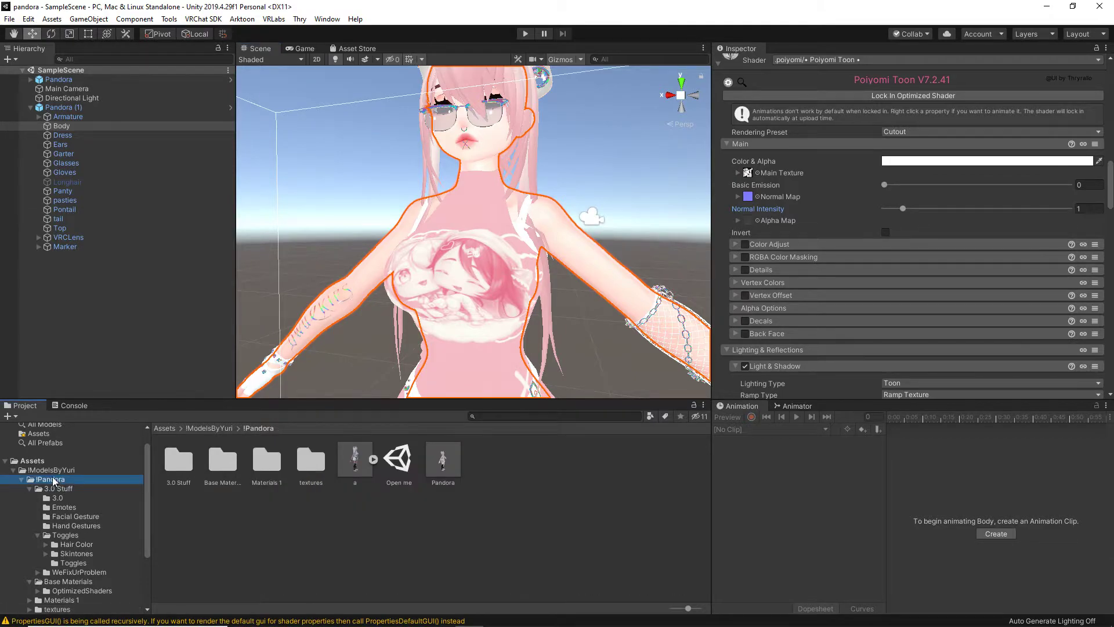
pyautogui.click(43, 471)
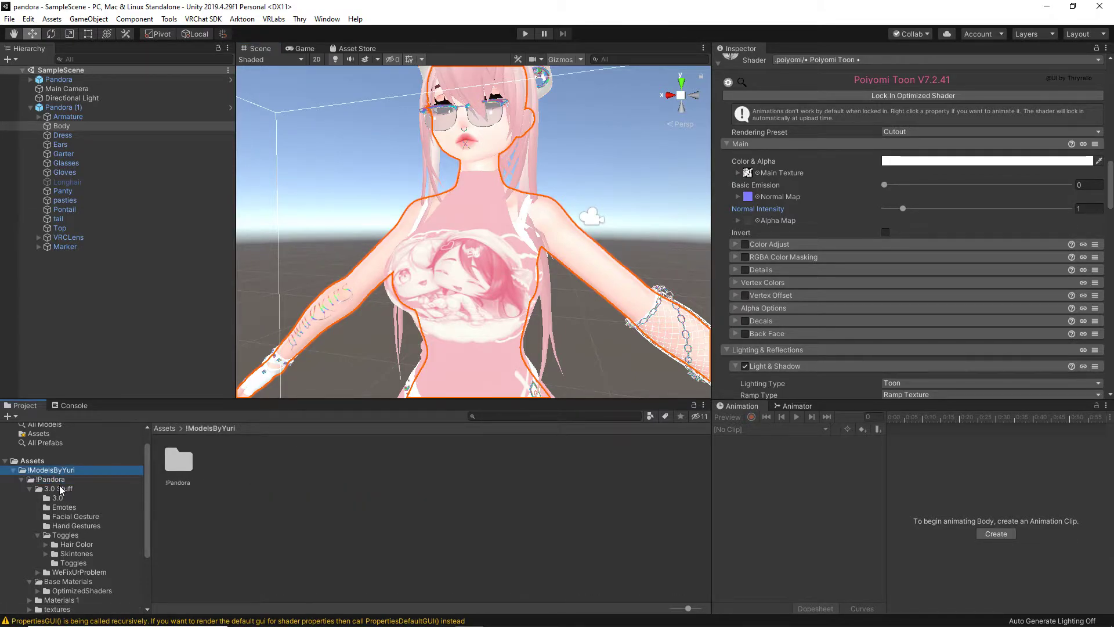
pyautogui.click(58, 480)
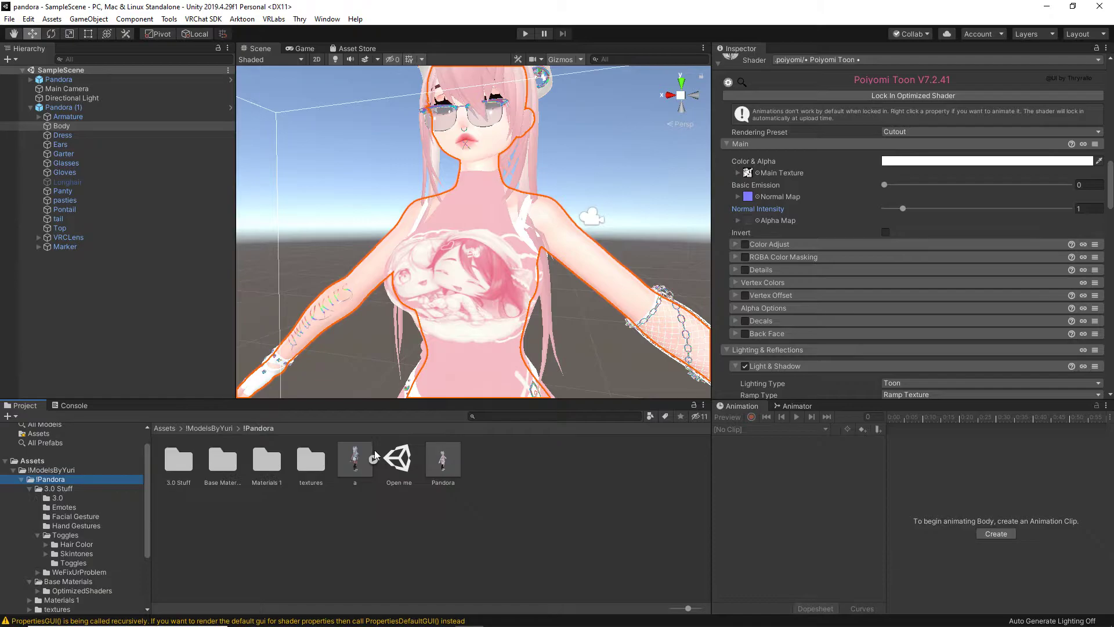
pyautogui.doubleClick(258, 474)
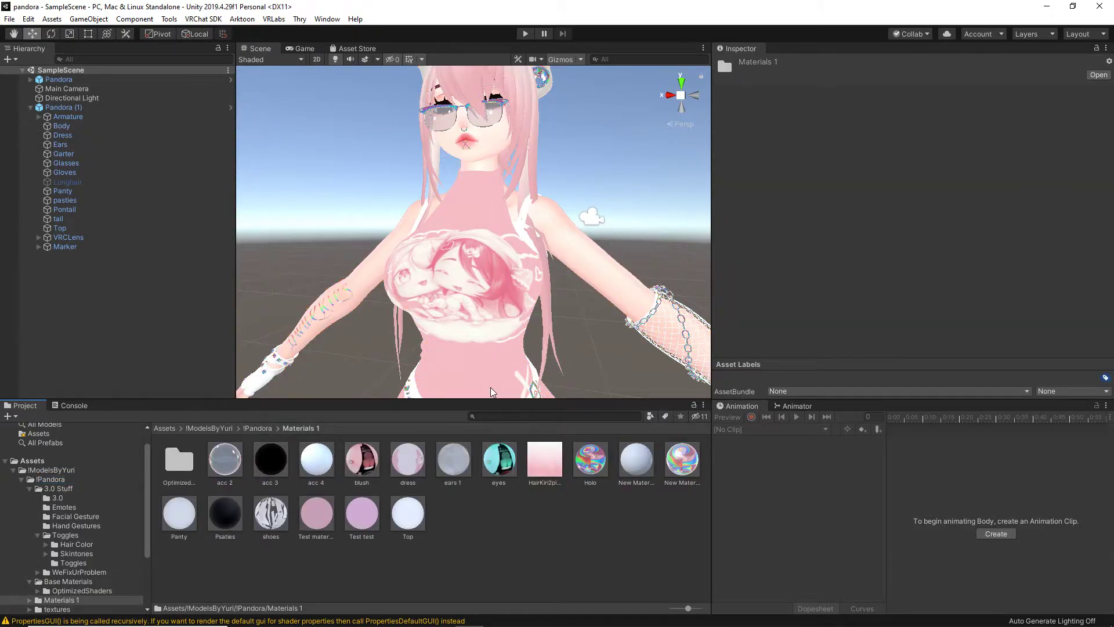
# Select the avatar's dress mesh and show the materials assigned in its Skinned Mesh Renderer
pyautogui.moveTo(371, 292); pyautogui.dragTo(431, 286, button='right')
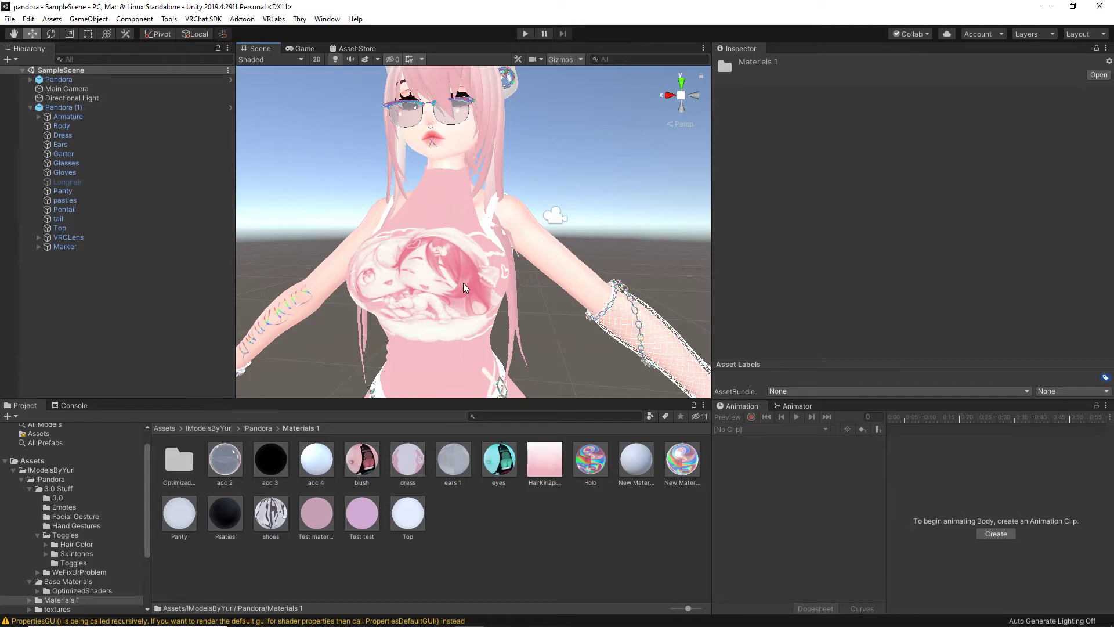
pyautogui.click(514, 280)
pyautogui.scroll(3, 512, 307)
pyautogui.moveTo(511, 307)
pyautogui.mouseDown(button='right')
pyautogui.moveTo(493, 314)
pyautogui.moveTo(522, 290)
pyautogui.mouseUp(button='right')
pyautogui.moveTo(487, 272); pyautogui.dragTo(449, 267, button='middle')
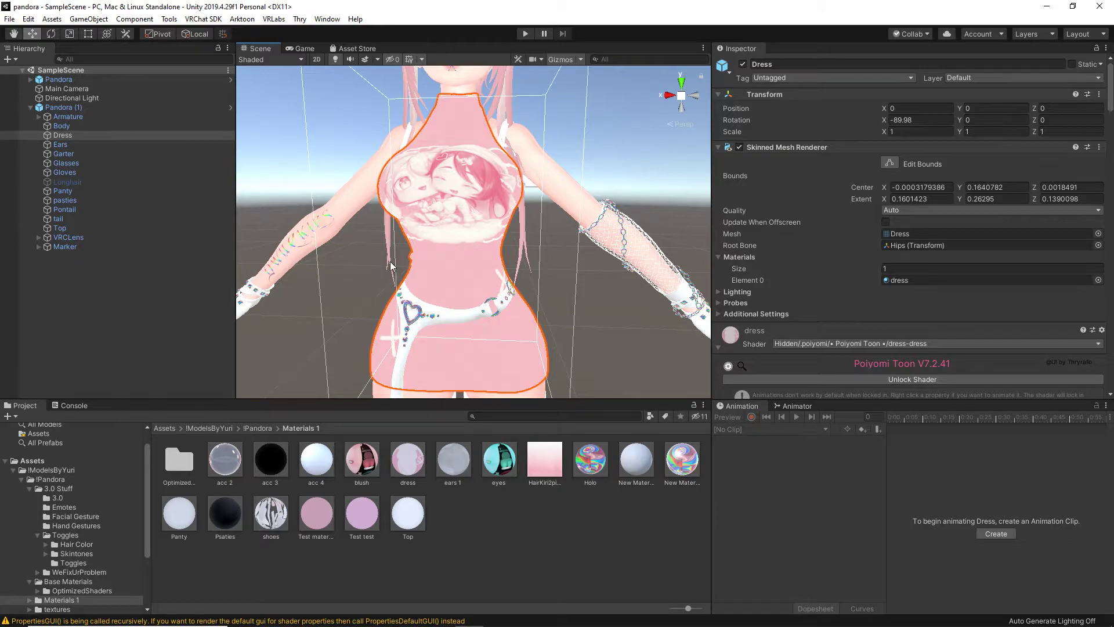
pyautogui.click(718, 258)
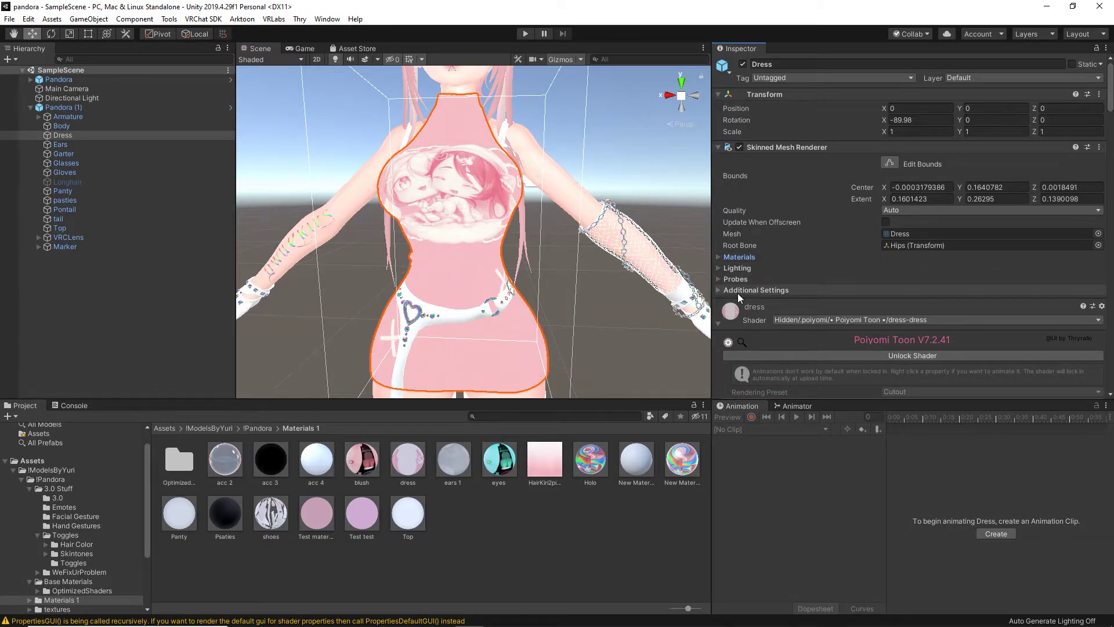
pyautogui.click(718, 257)
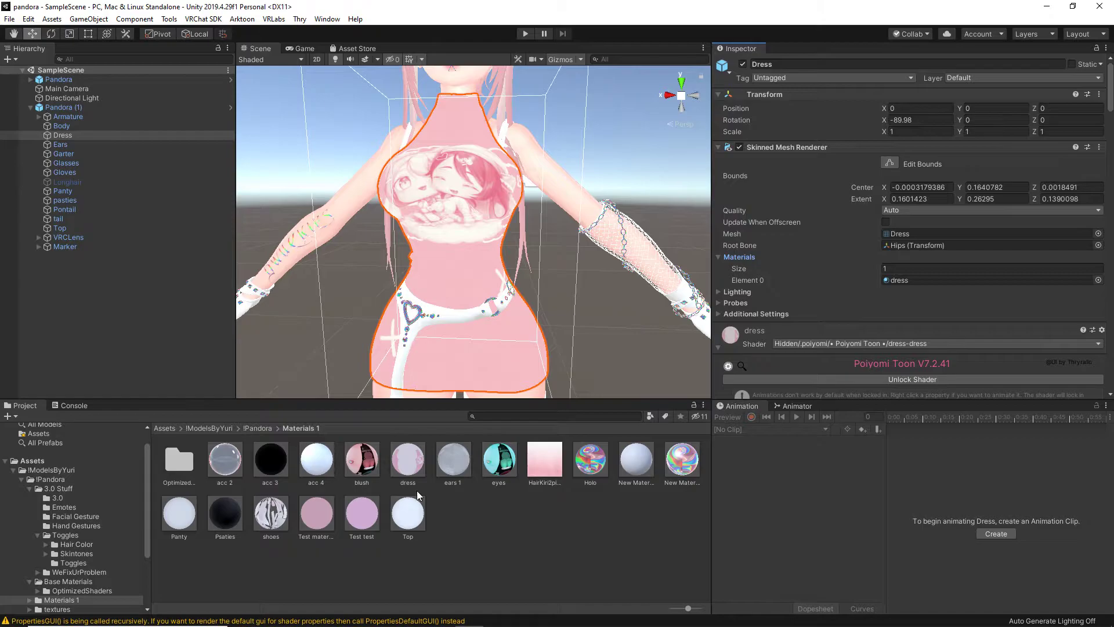
# Try the Test test material in the dress mesh's Element 0 slot and undo the assignment
pyautogui.click(359, 520)
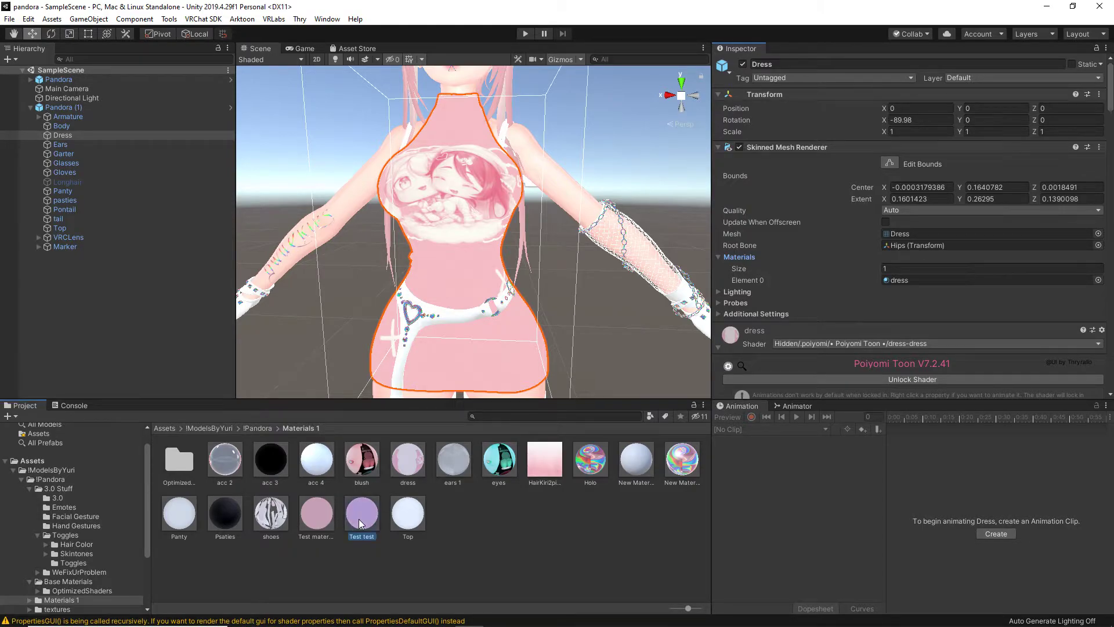
pyautogui.moveTo(359, 519); pyautogui.dragTo(904, 279)
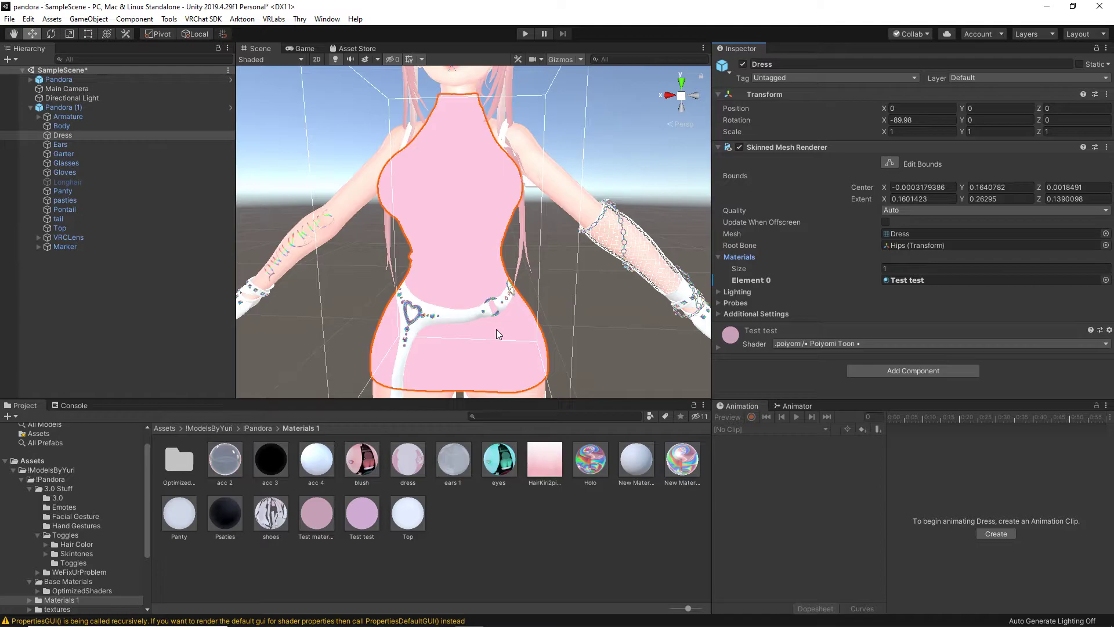
pyautogui.hotkey('ctrl', 'z')
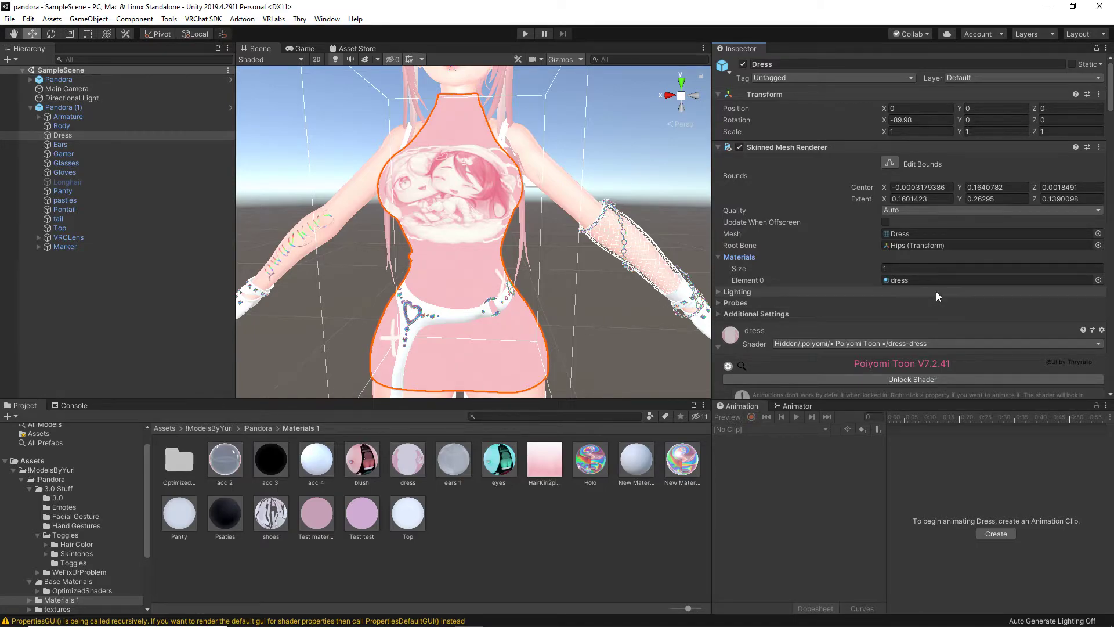
# Search the dress slot's material picker for "test", clear the search, and try assigning acc 2 to Element 0 before undoing it
pyautogui.click(1098, 280)
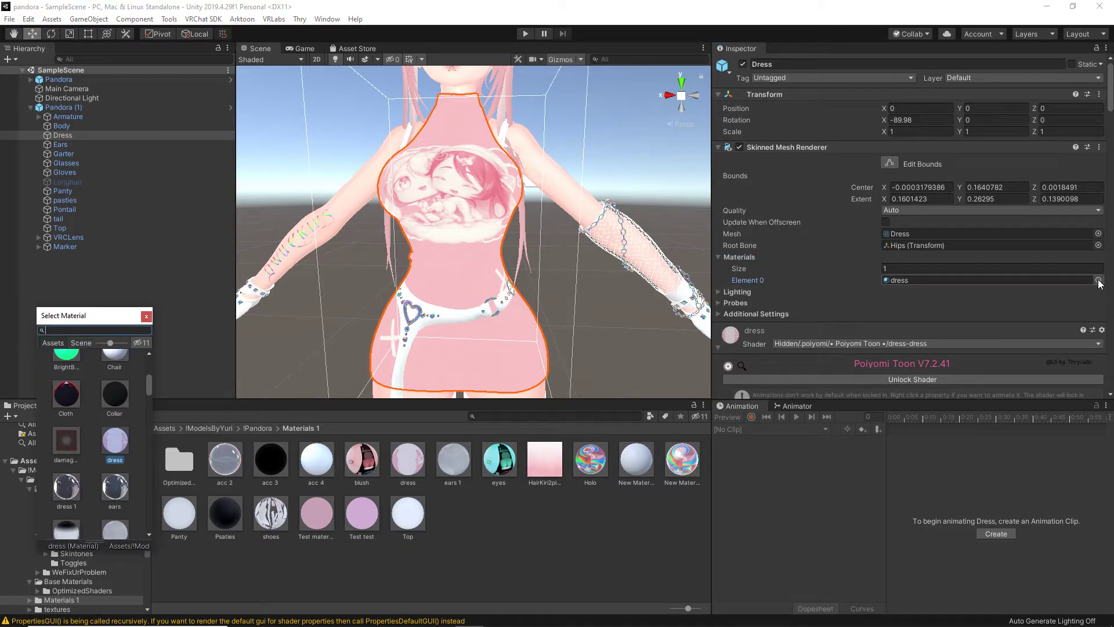
pyautogui.scroll(4, 66, 488)
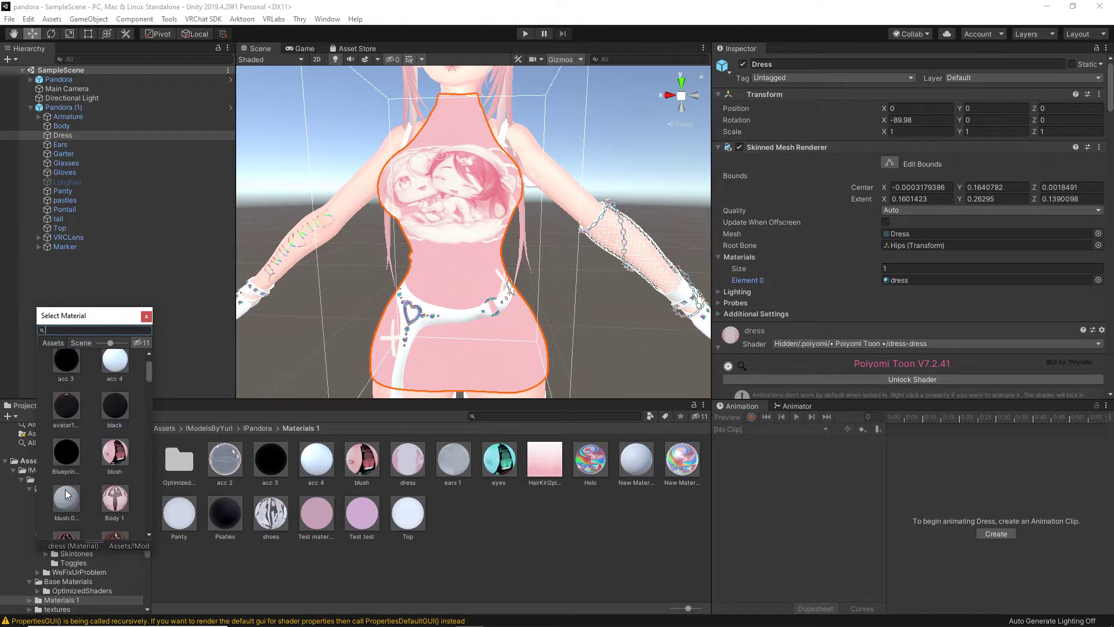
pyautogui.scroll(-6, 66, 489)
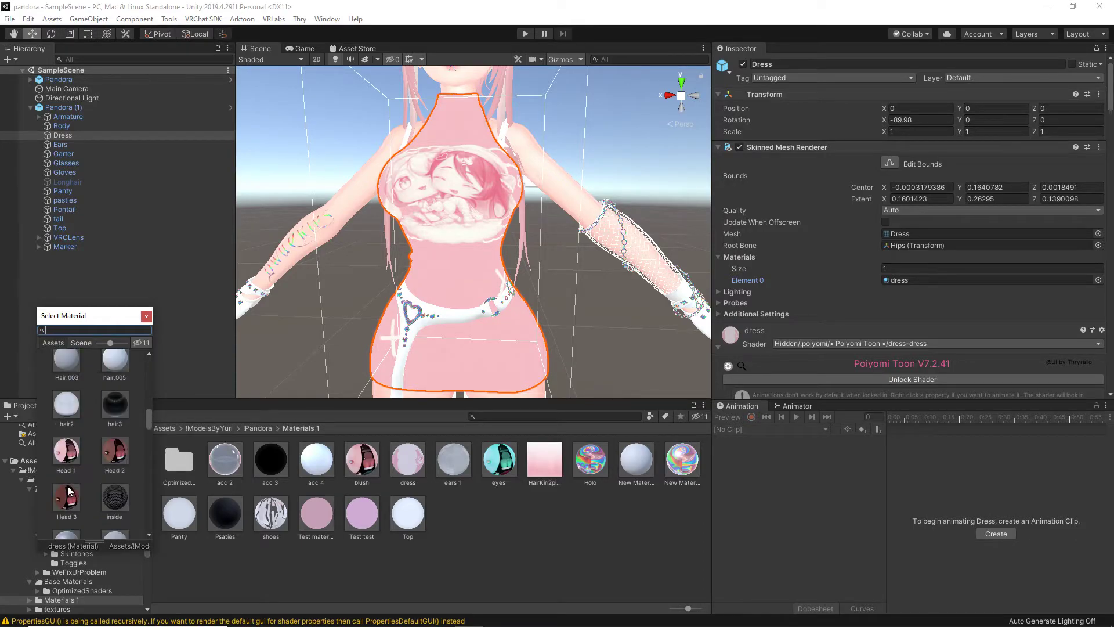
pyautogui.write('test')
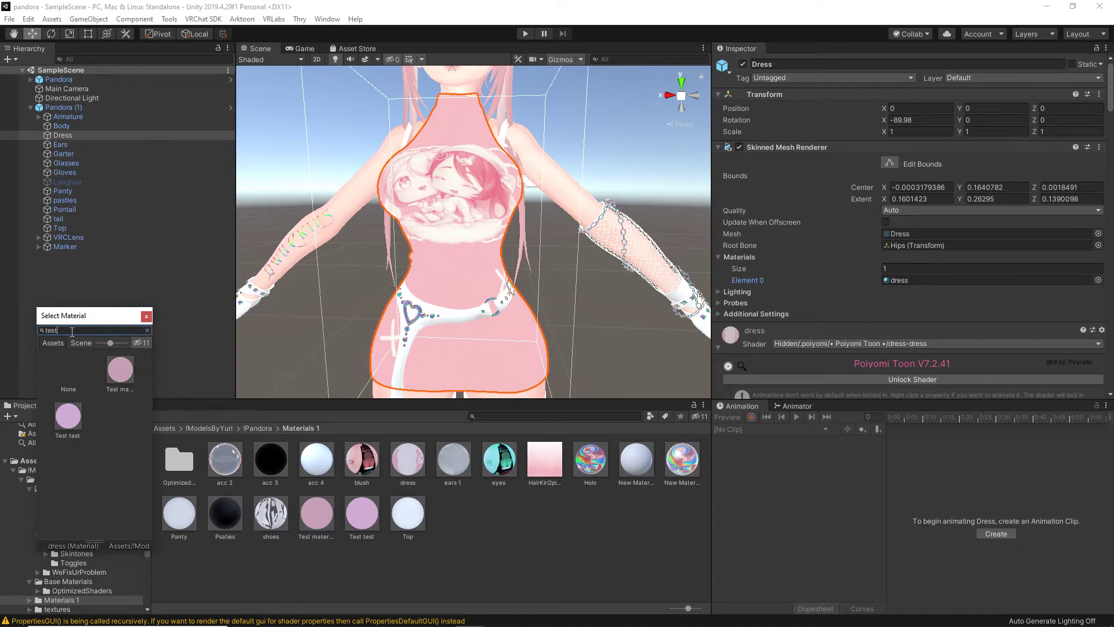
pyautogui.press('BackSpace')
pyautogui.press('BackSpace')
pyautogui.press('BackSpace')
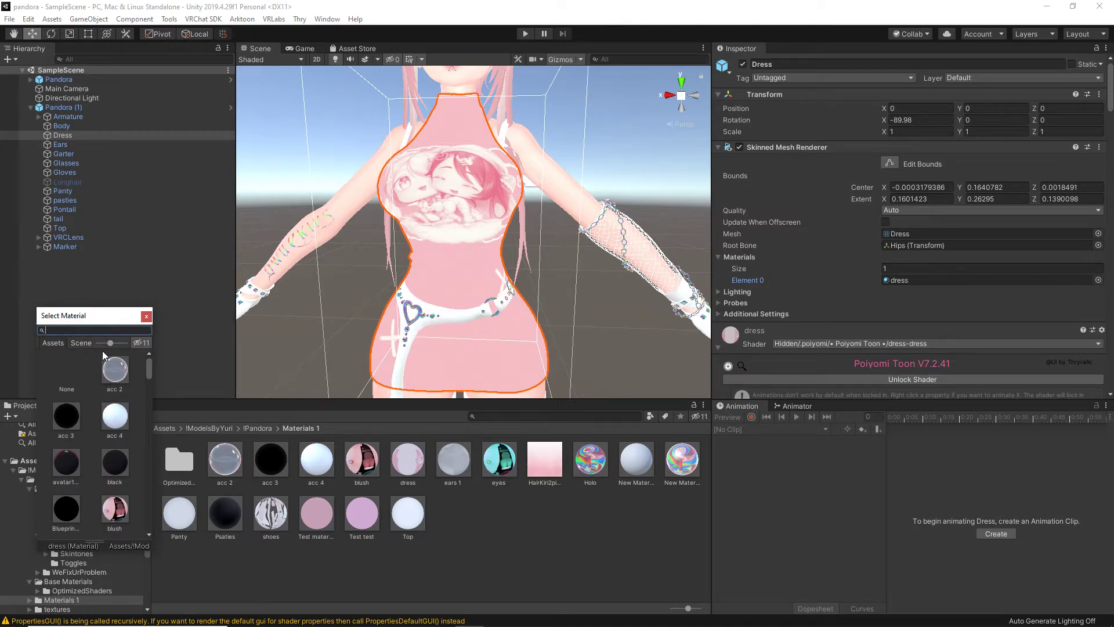
pyautogui.doubleClick(119, 378)
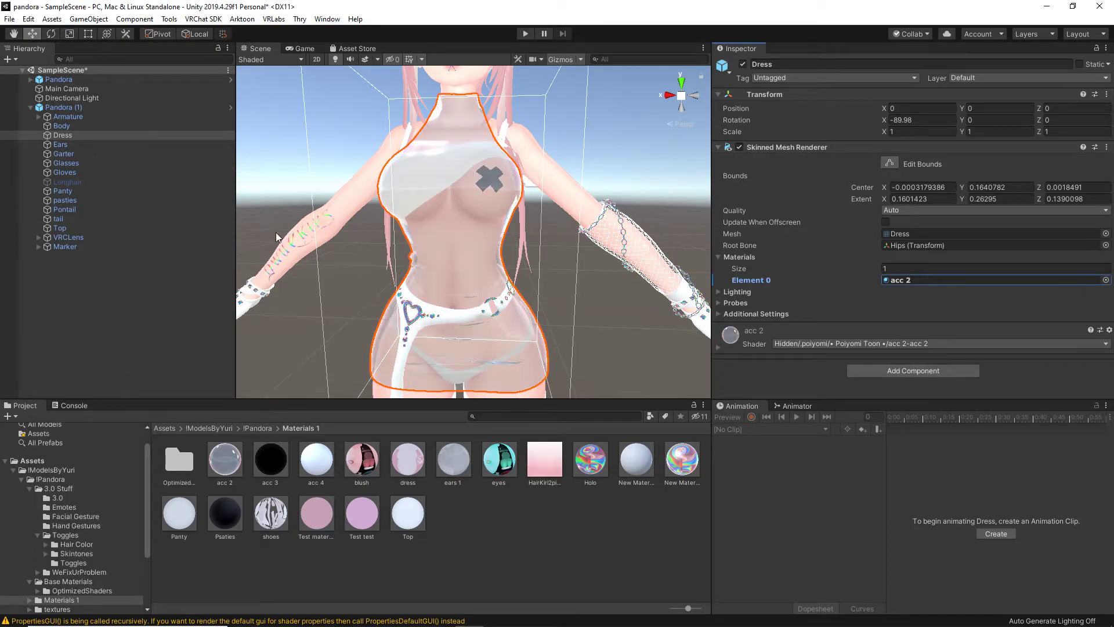
pyautogui.hotkey('ctrl', 'z')
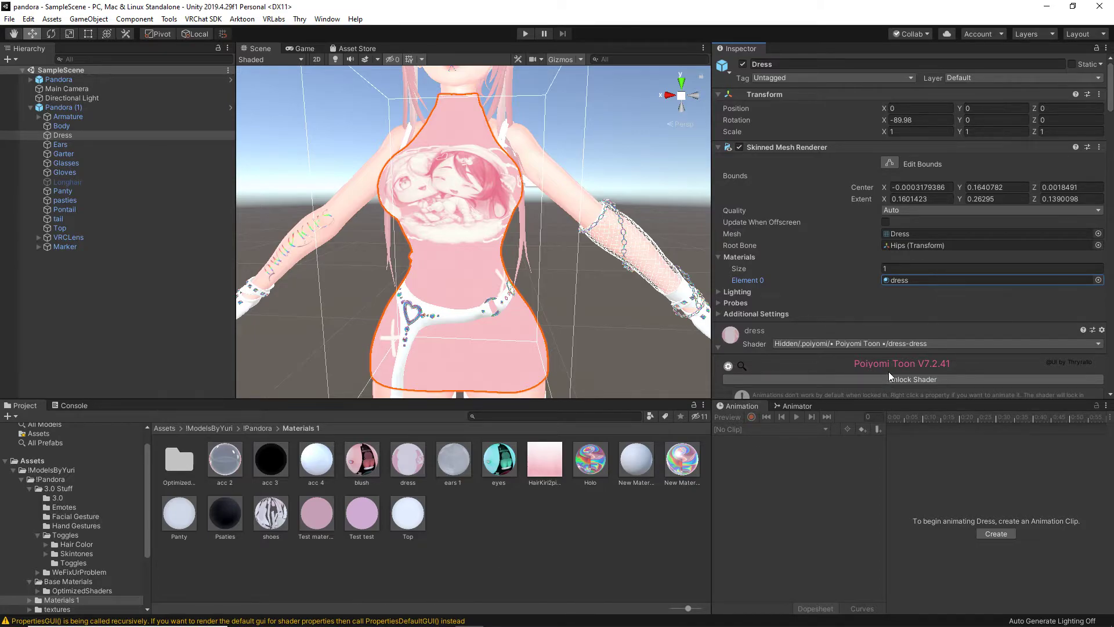
# Try applying the Test test material directly onto the dress in the scene and undo it
pyautogui.moveTo(359, 512); pyautogui.dragTo(443, 219)
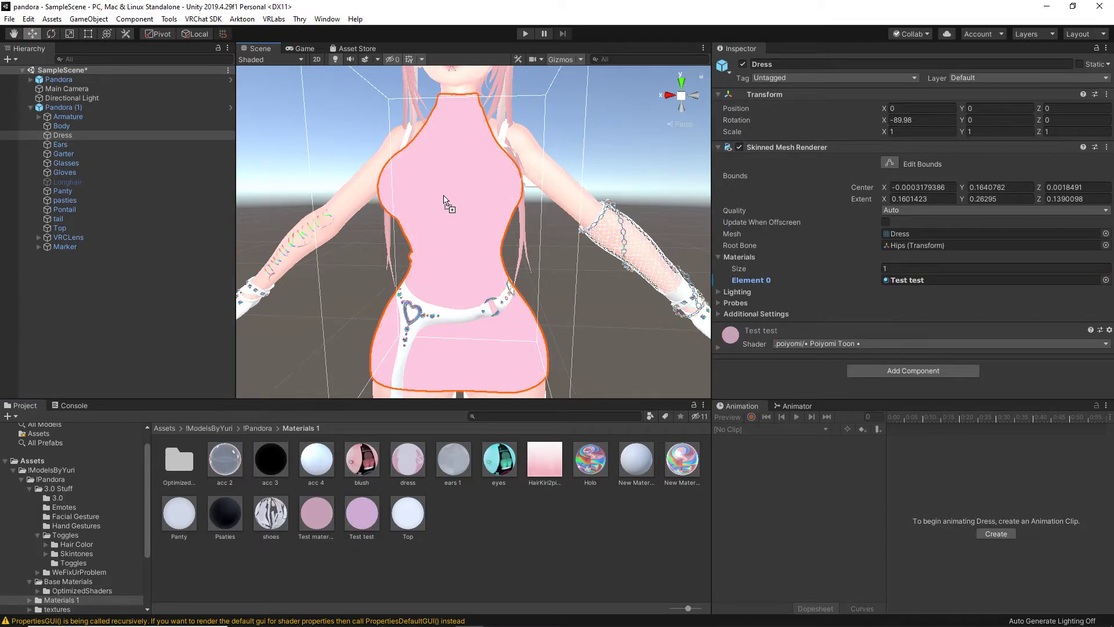
pyautogui.hotkey('ctrl', 'z')
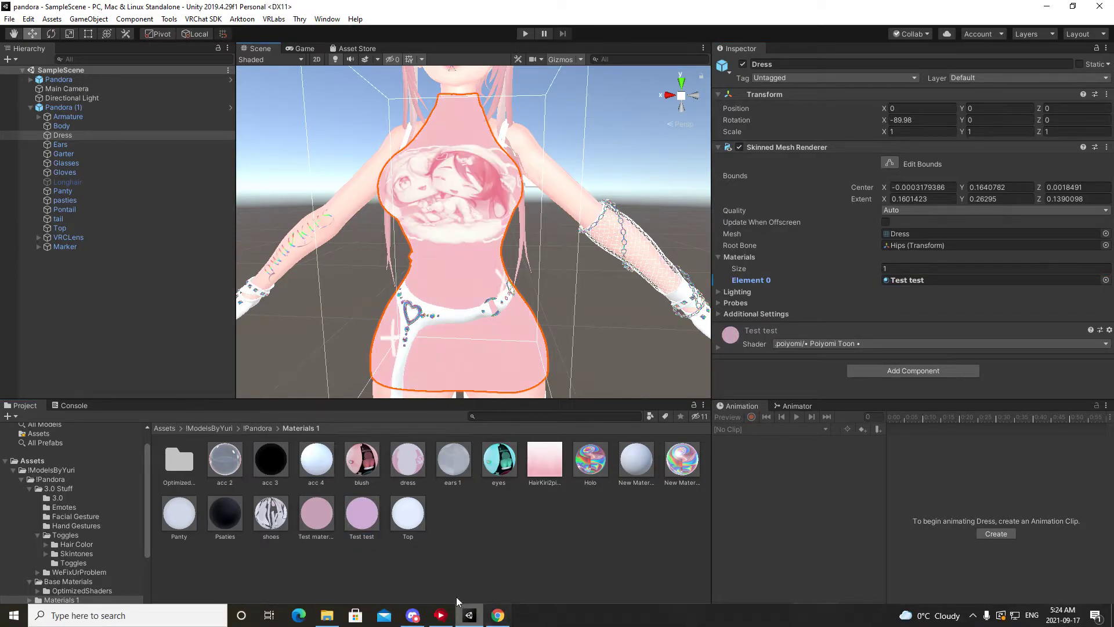
pyautogui.moveTo(366, 524)
pyautogui.mouseDown()
pyautogui.moveTo(482, 180)
pyautogui.moveTo(566, 182)
pyautogui.moveTo(689, 311)
pyautogui.moveTo(672, 296)
pyautogui.moveTo(525, 454)
pyautogui.moveTo(368, 520)
pyautogui.mouseUp()
# Select the garter mesh around the hips and examine its two material slots and their shaders
pyautogui.scroll(-3, 469, 218)
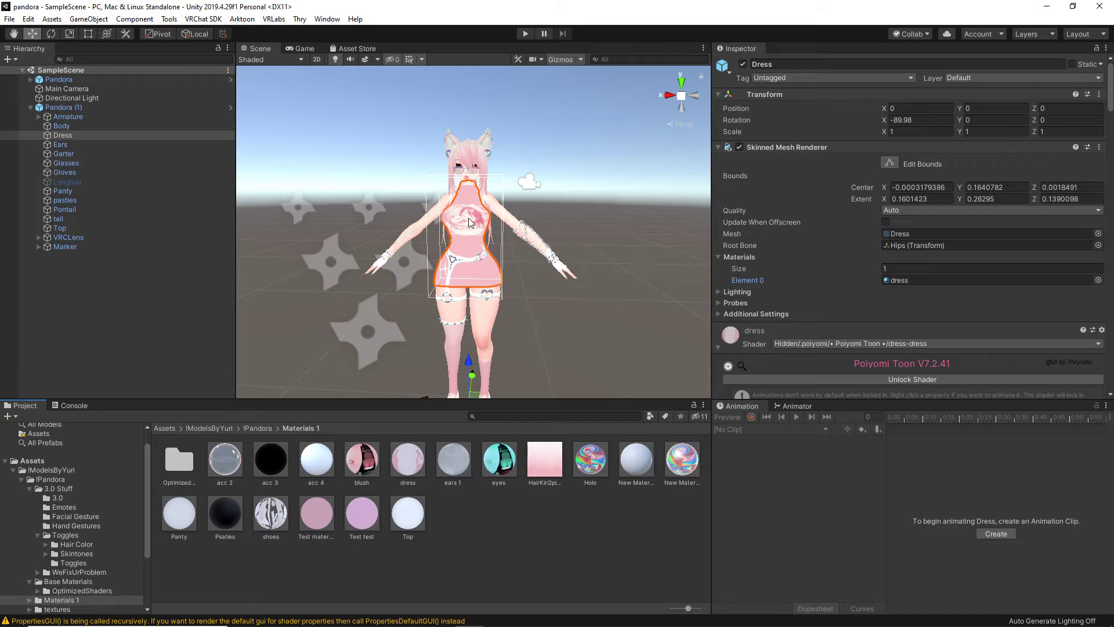
pyautogui.scroll(3, 470, 222)
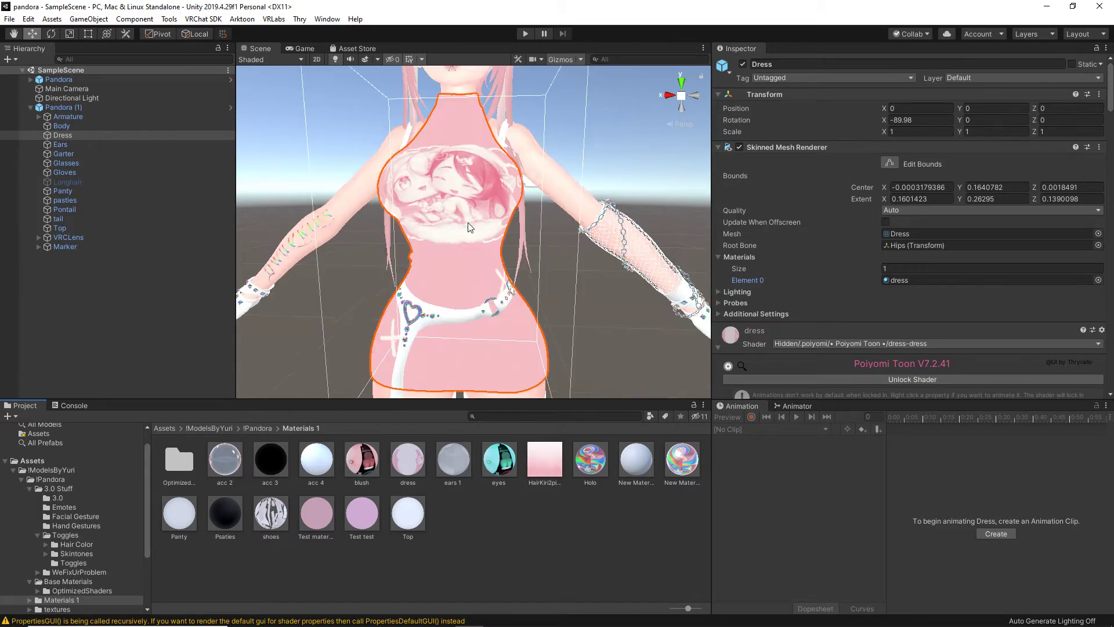
pyautogui.moveTo(475, 294); pyautogui.dragTo(483, 259, button='right')
pyautogui.press('f')
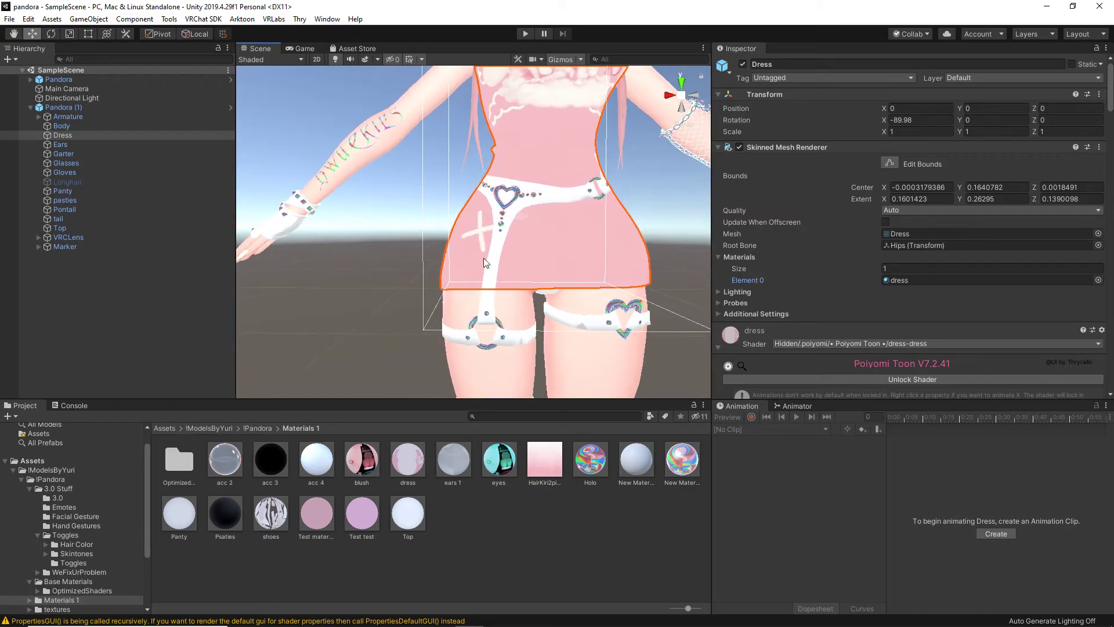
pyautogui.click(523, 204)
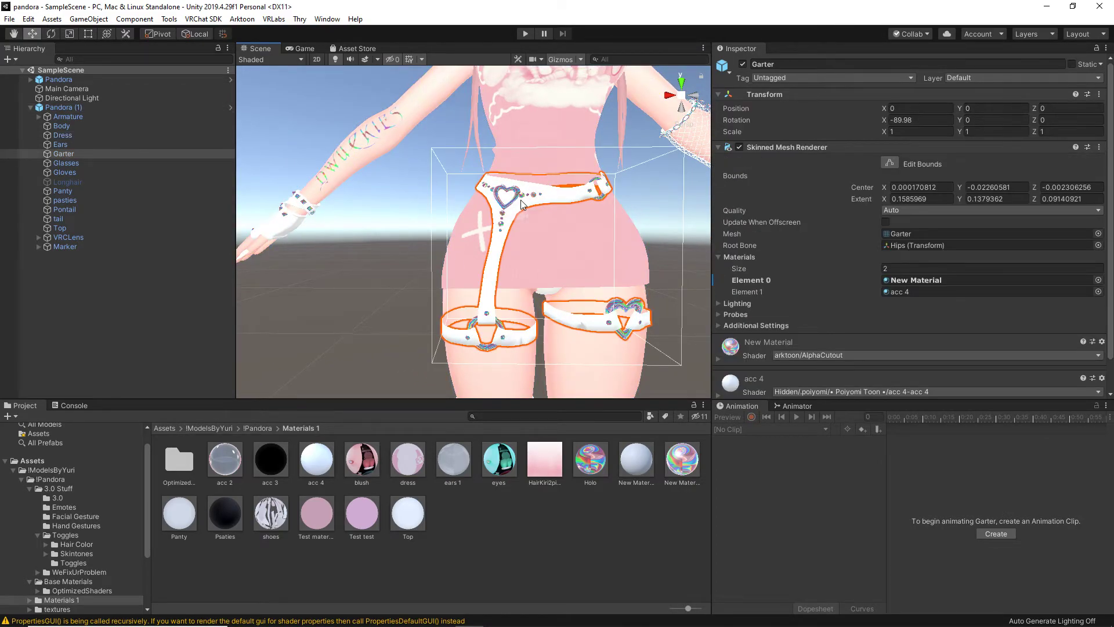
pyautogui.scroll(-3, 871, 299)
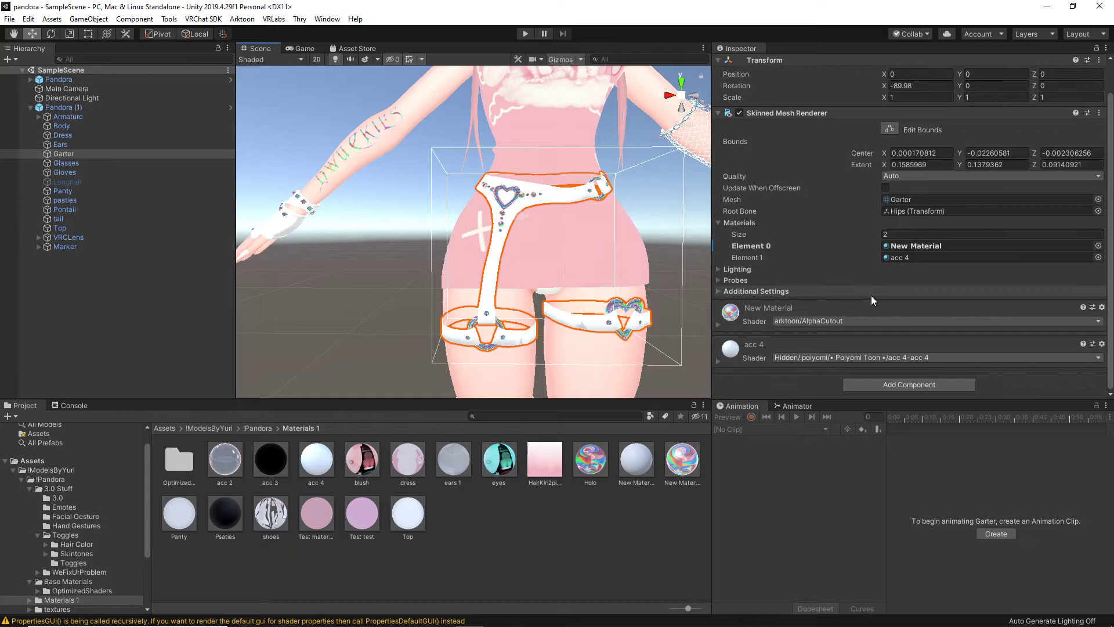
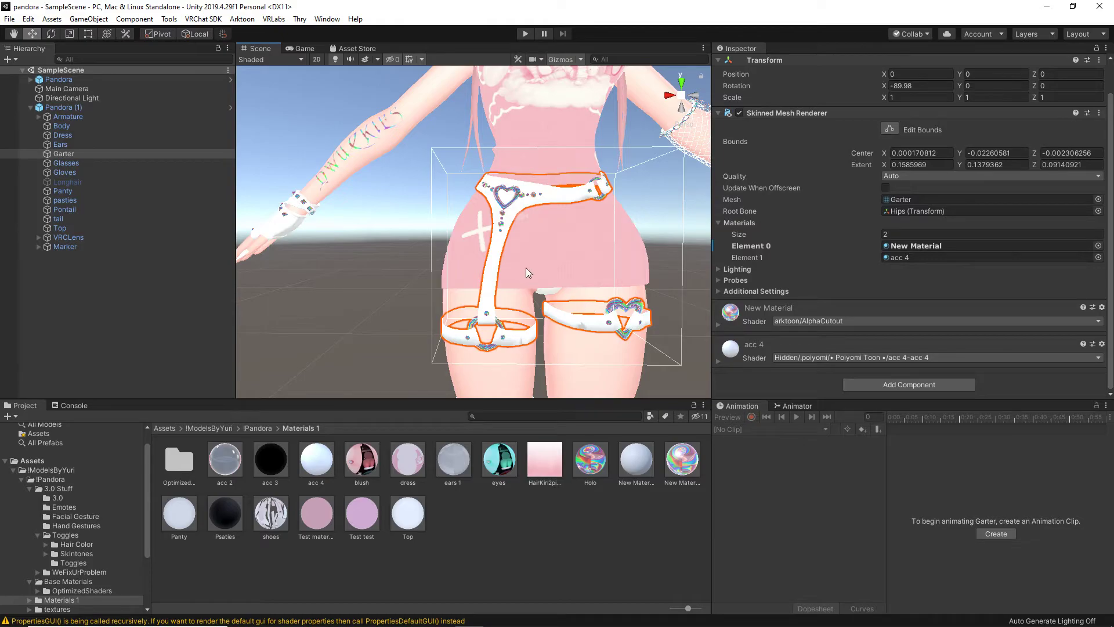
# Reselect the dress mesh and collapse the shader settings of its dress material
pyautogui.moveTo(526, 267)
pyautogui.mouseDown(button='middle')
pyautogui.moveTo(529, 242)
pyautogui.moveTo(539, 257)
pyautogui.mouseUp(button='middle')
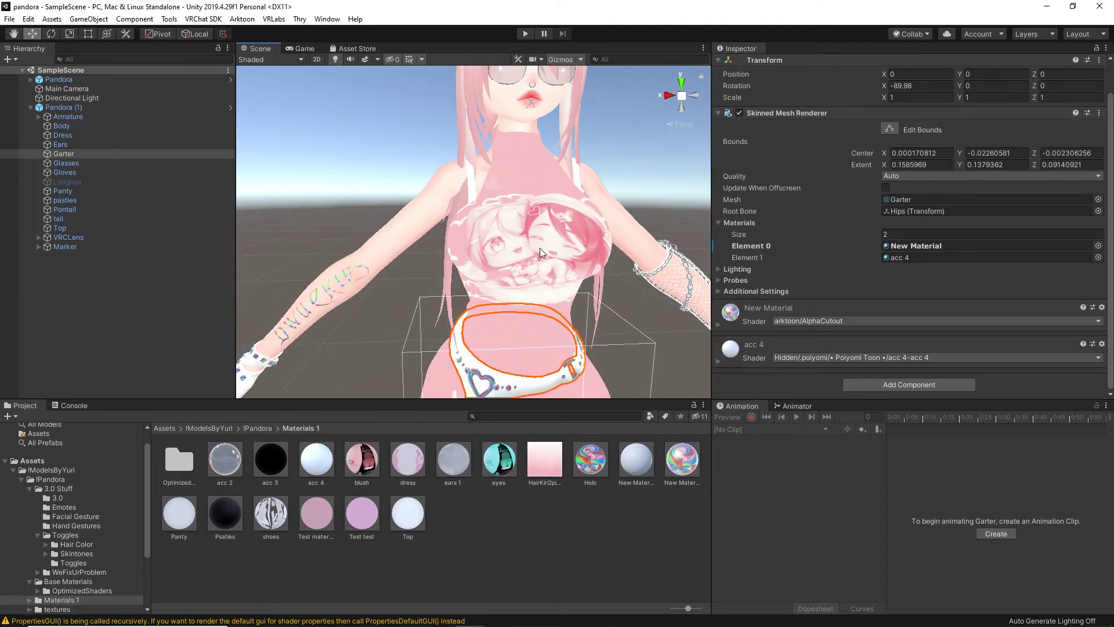
pyautogui.click(518, 226)
pyautogui.click(517, 226)
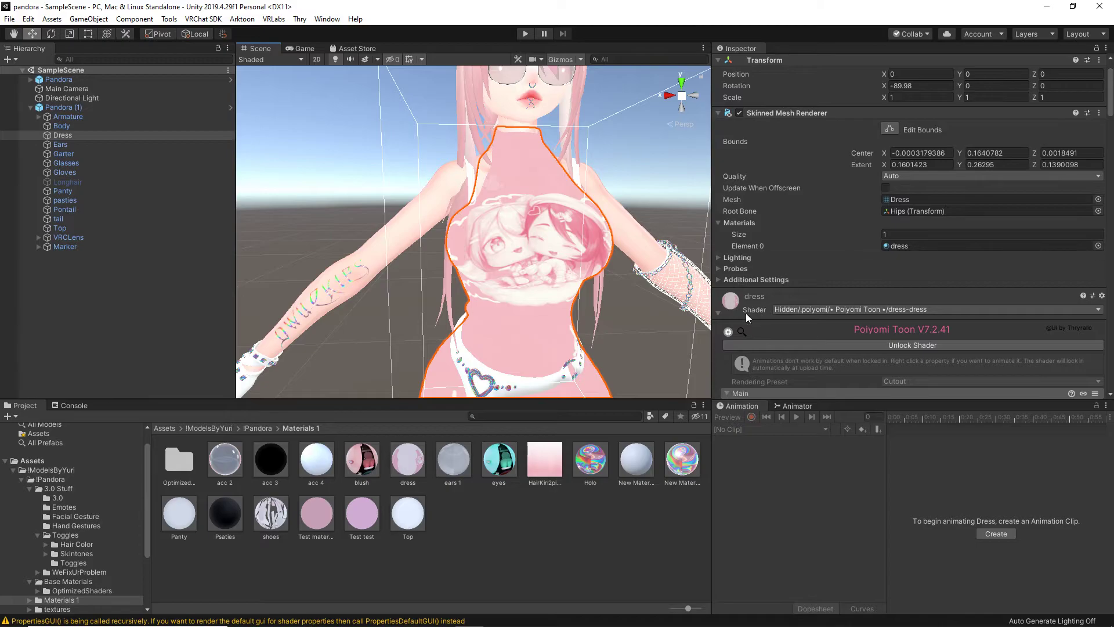
pyautogui.click(718, 314)
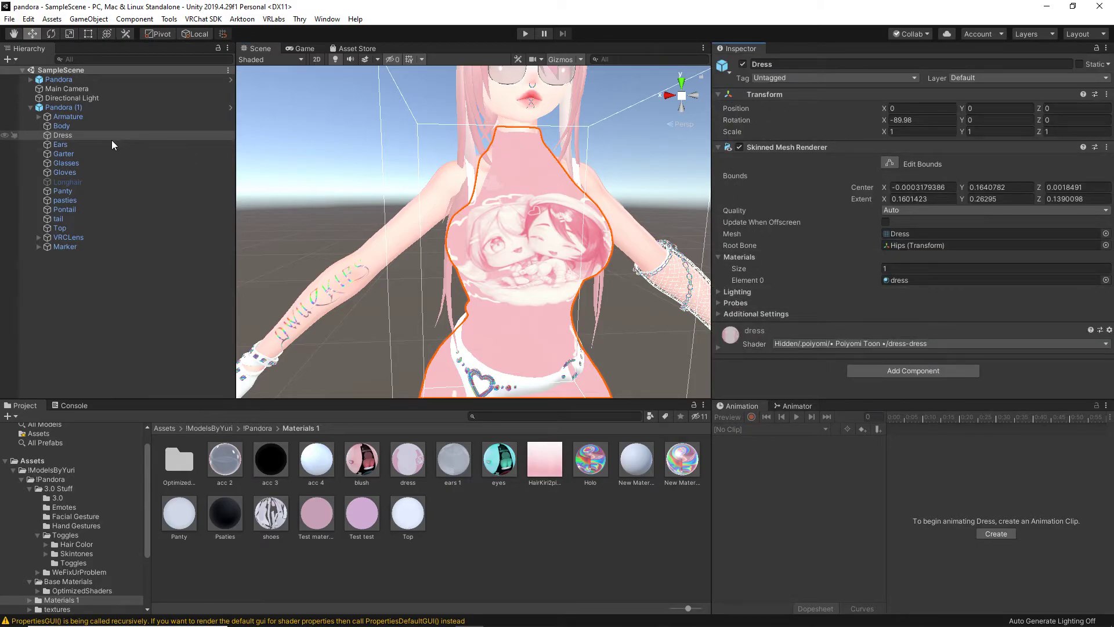
# Select and frame the Ears mesh, and expand its hair 1 material to review the shader settings
pyautogui.click(203, 144)
pyautogui.doubleClick(203, 144)
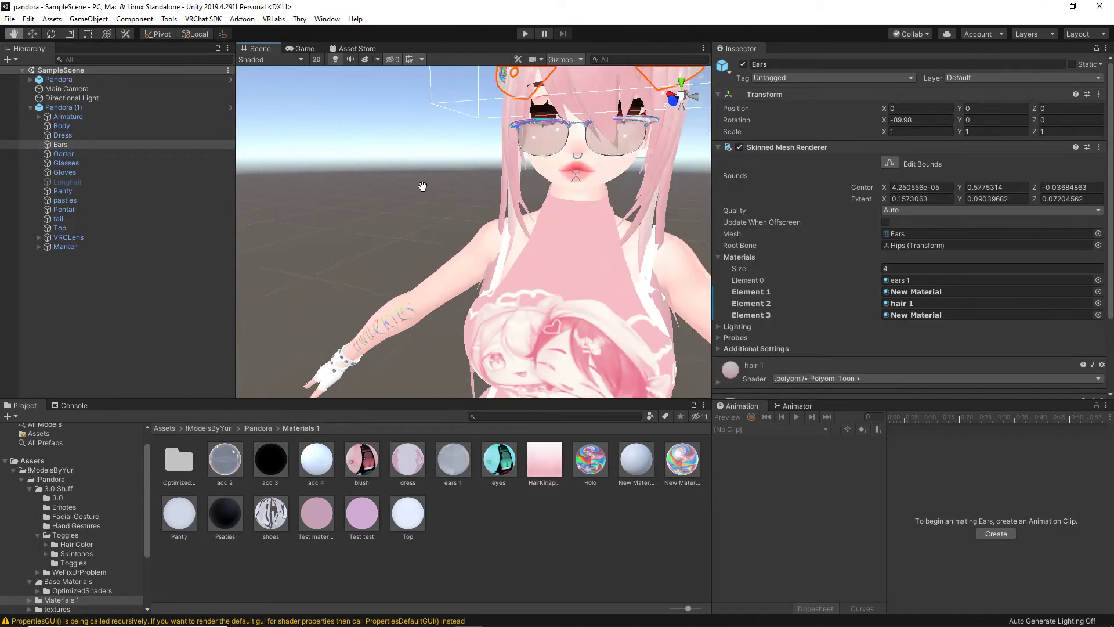
pyautogui.scroll(-3, 854, 191)
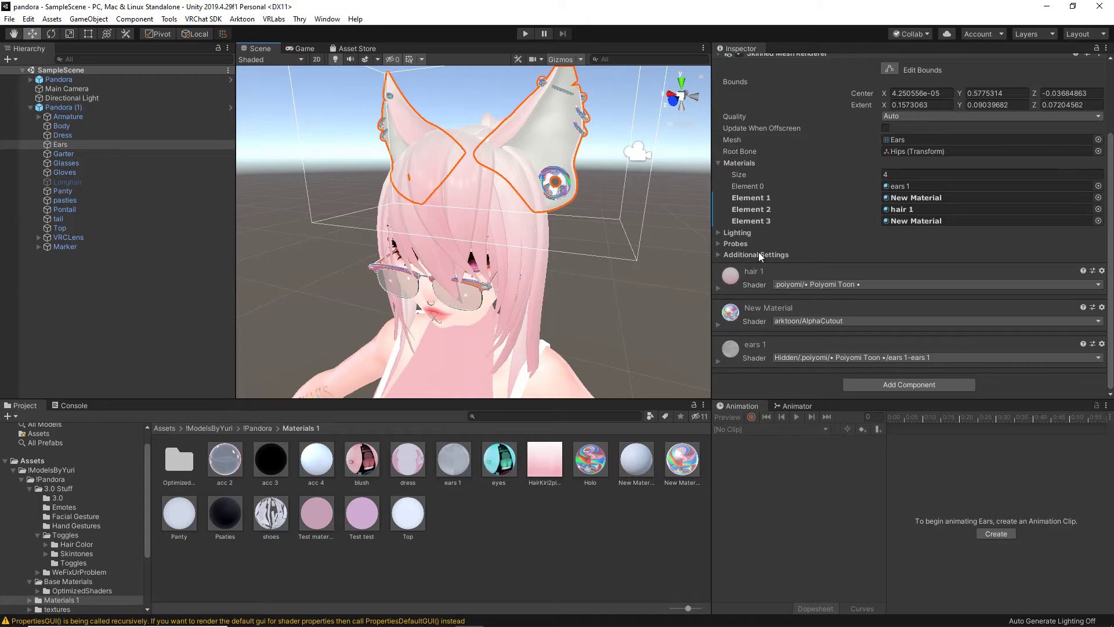
pyautogui.click(718, 288)
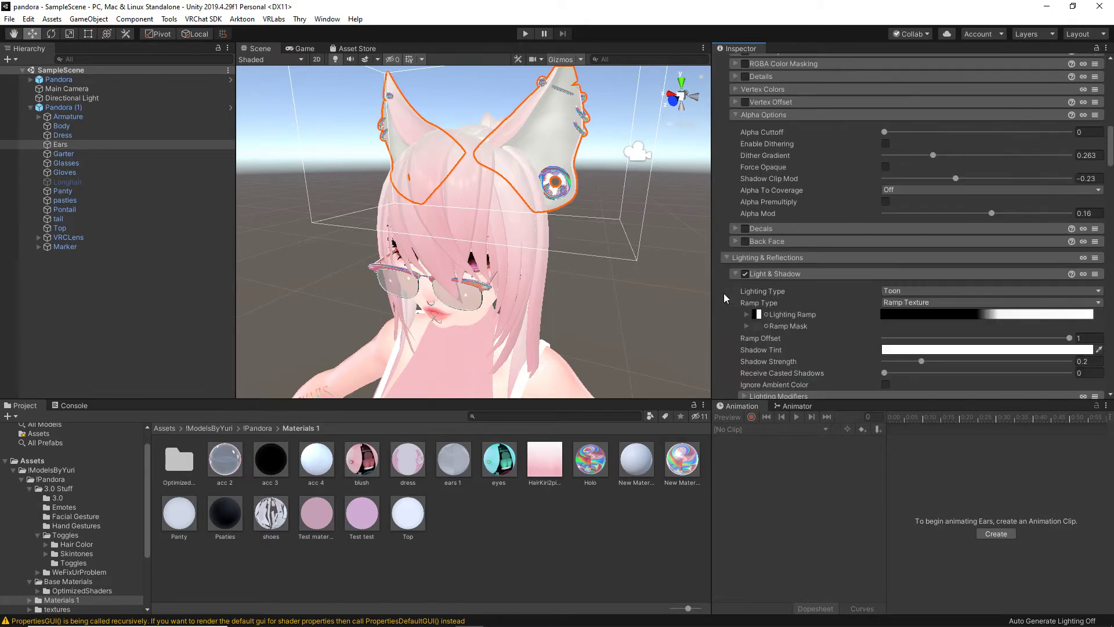
pyautogui.scroll(-3, 755, 261)
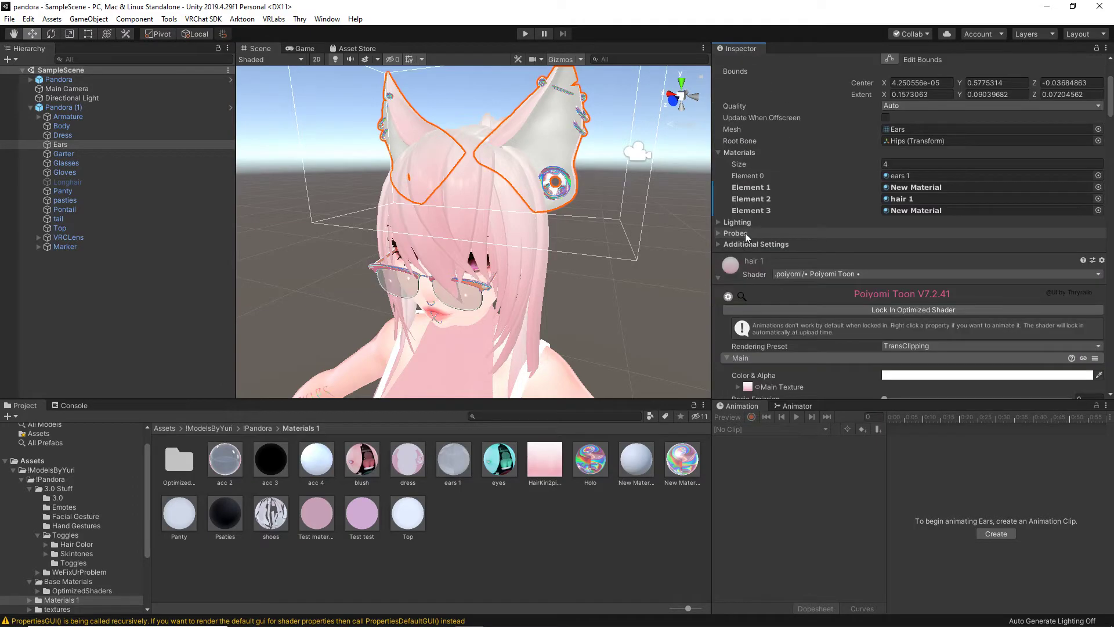
# Collapse the hair 1 material's shader settings and deselect the Ears mesh
pyautogui.click(718, 278)
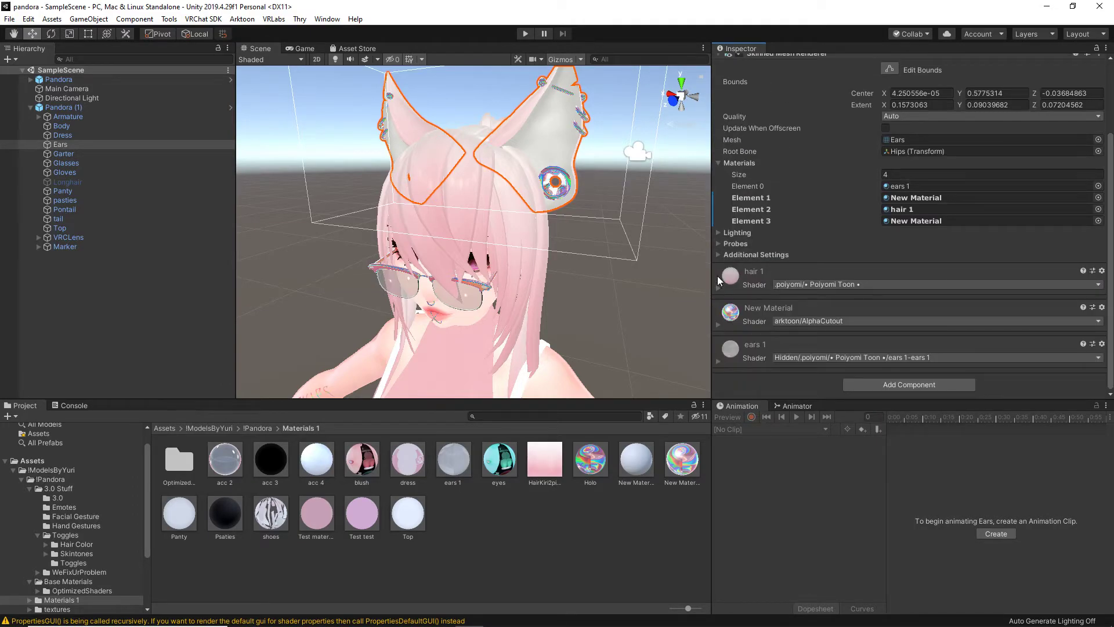
pyautogui.click(62, 478)
pyautogui.doubleClick(262, 468)
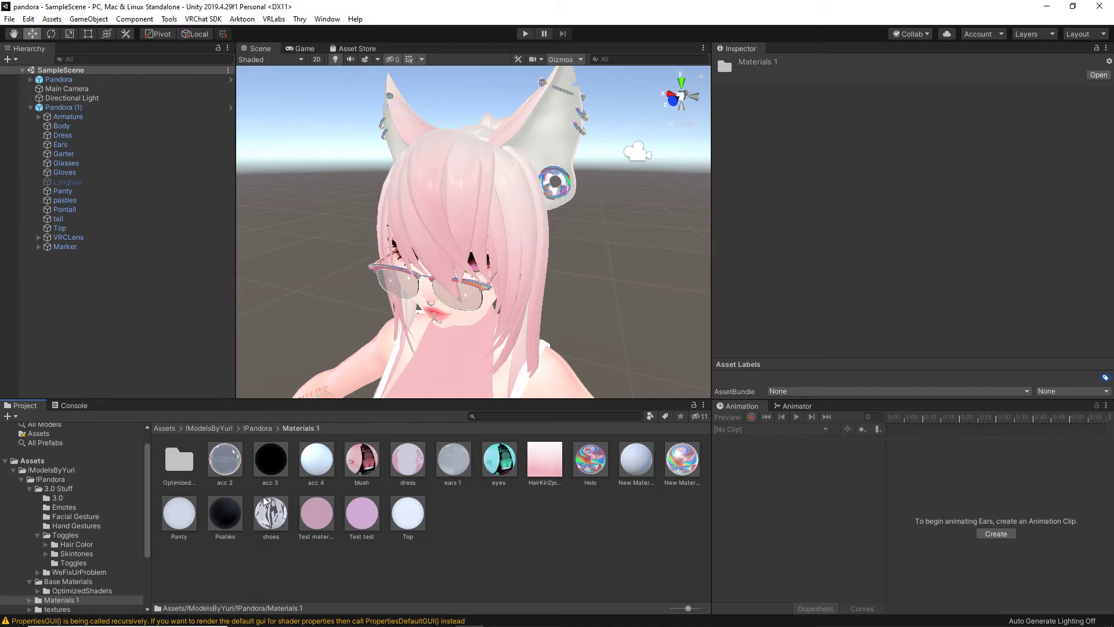
# List all materials in the project and select the MirrorReflection material that renders solid magenta
pyautogui.scroll(2, 63, 517)
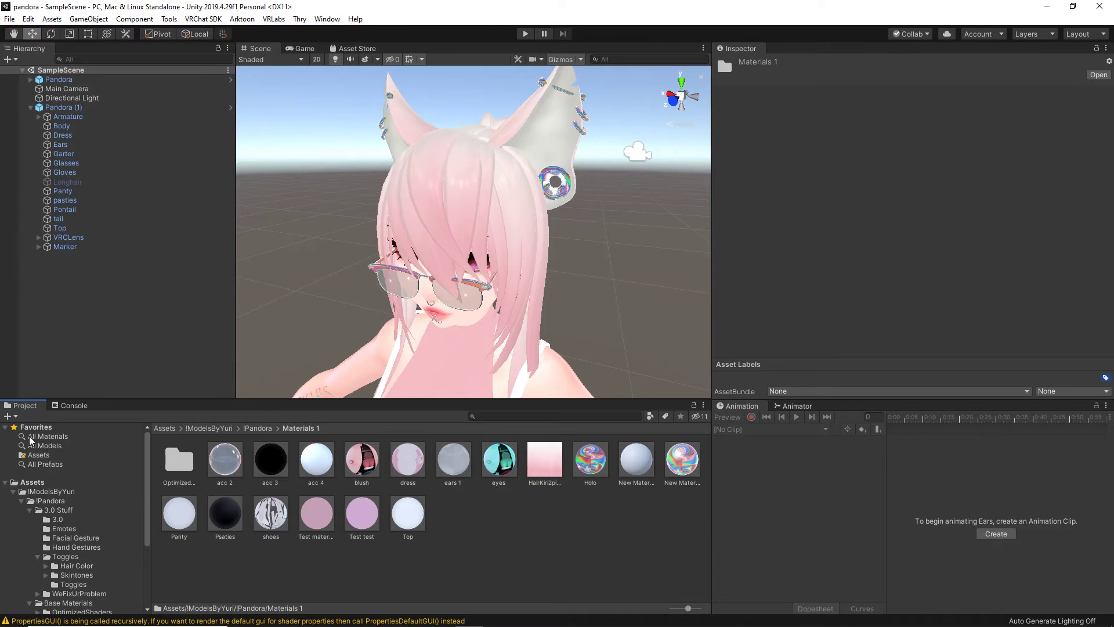
pyautogui.click(72, 437)
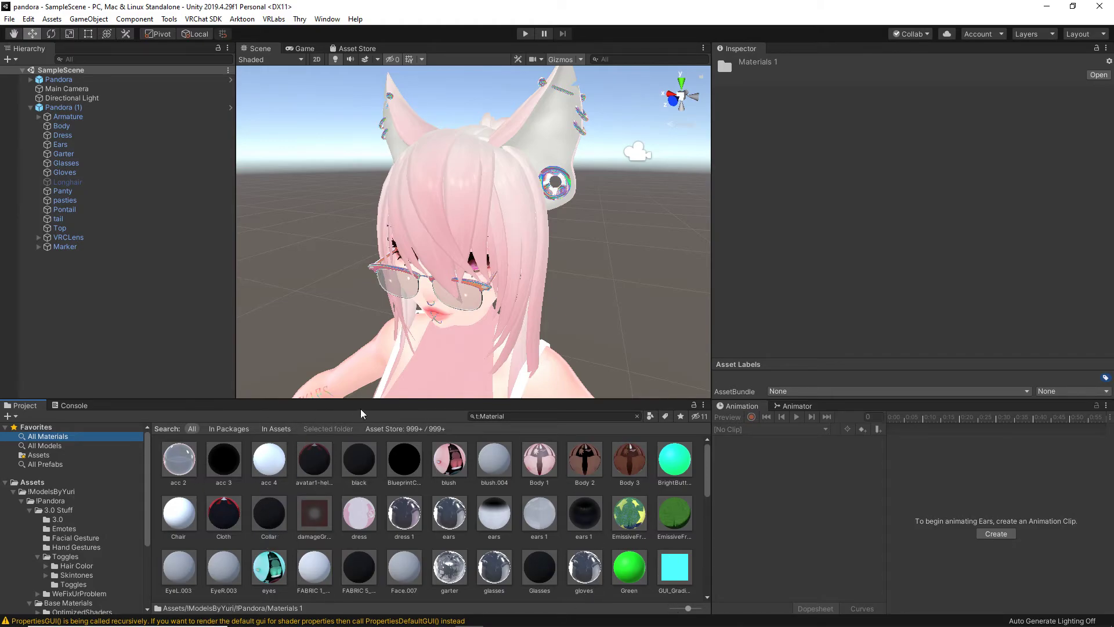
pyautogui.scroll(-8, 421, 521)
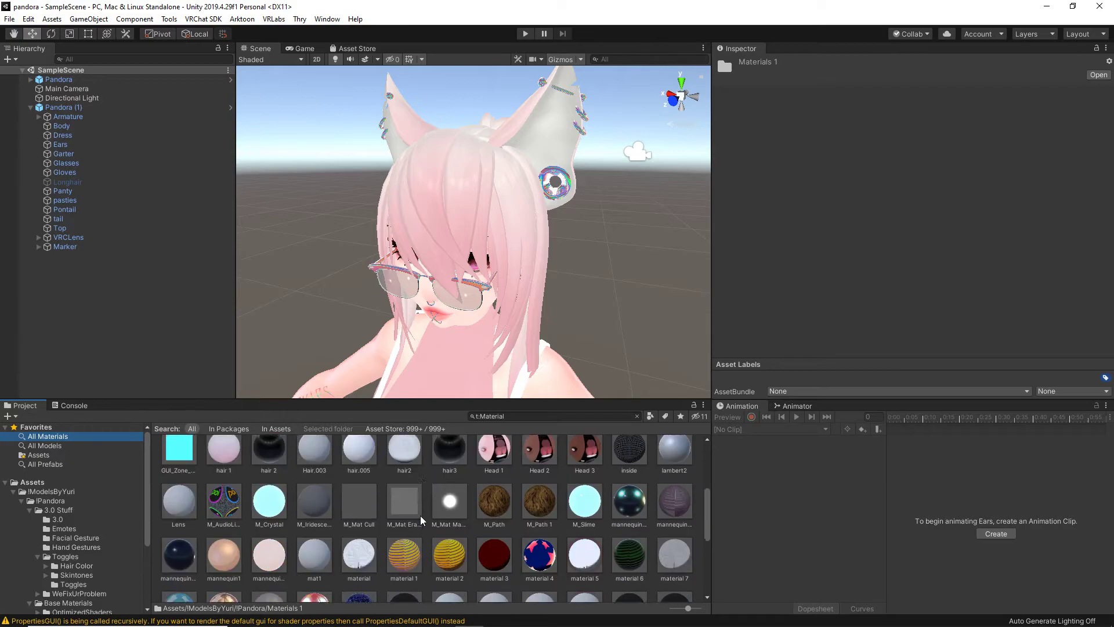
pyautogui.scroll(-1, 421, 521)
pyautogui.click(457, 520)
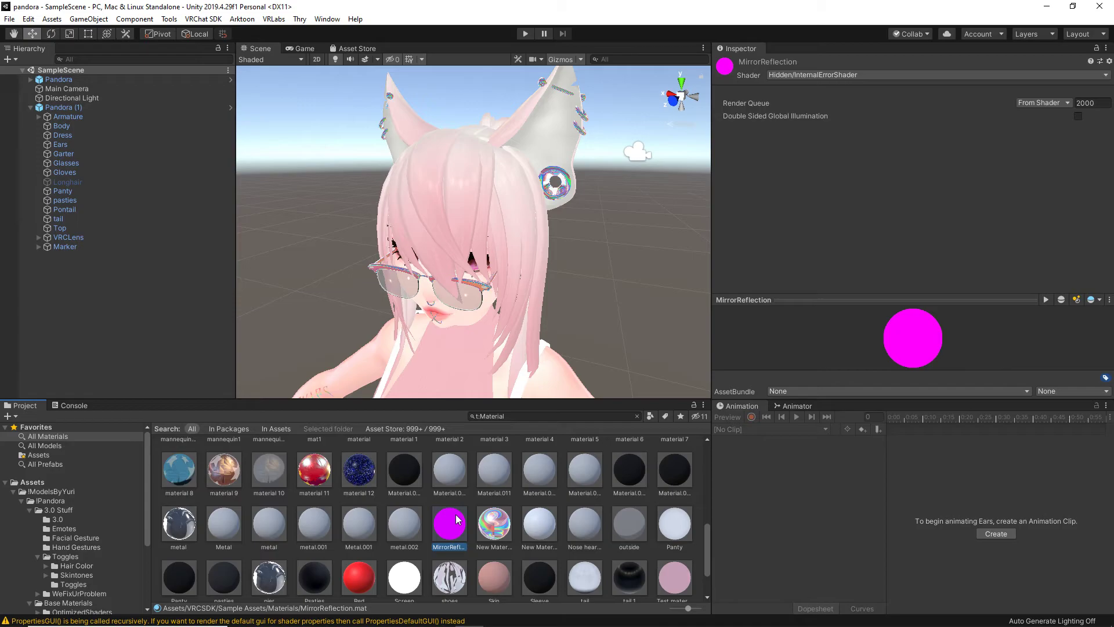
# Change the MirrorReflection material's shader to Poiyomi Toon
pyautogui.click(792, 75)
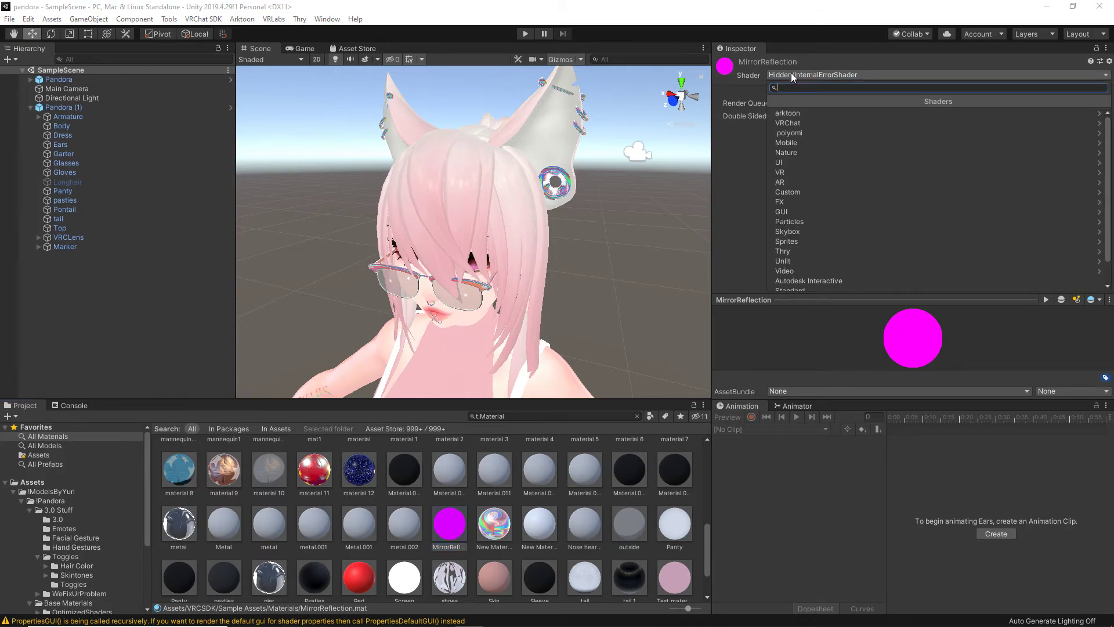
pyautogui.click(806, 133)
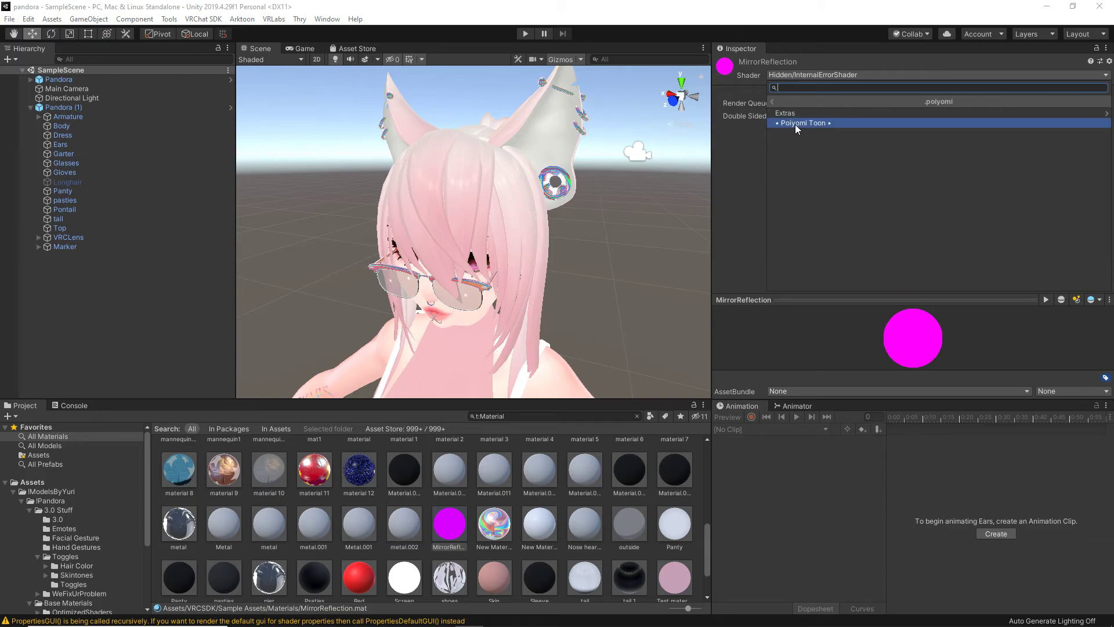
pyautogui.click(795, 124)
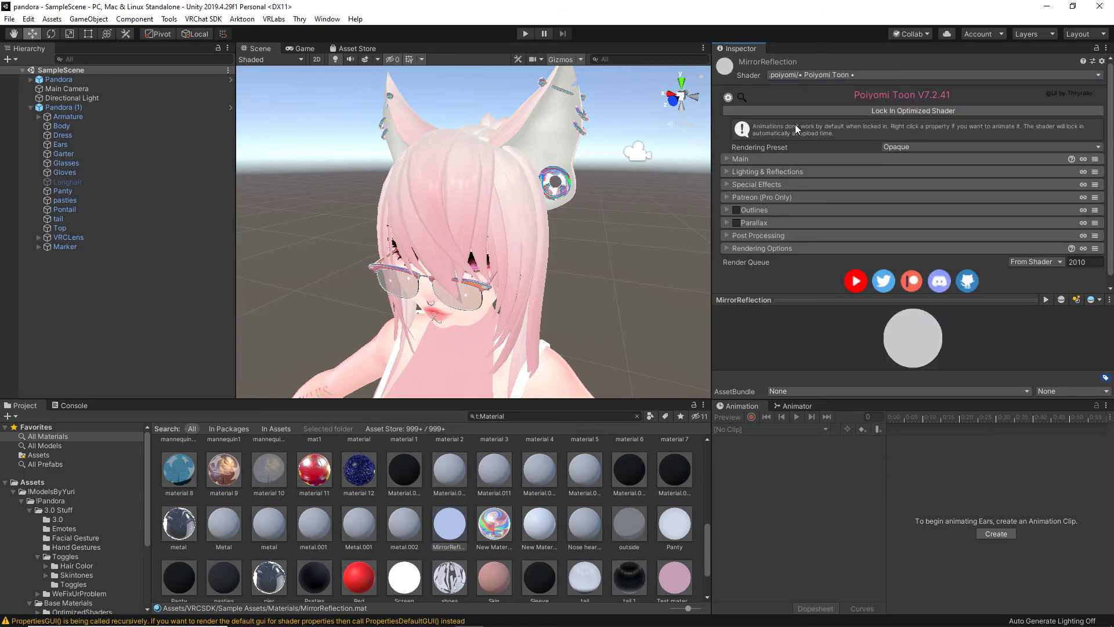
# Switch the MirrorReflection material's shader to arktoon/AlphaCutout
pyautogui.click(780, 75)
pyautogui.click(799, 113)
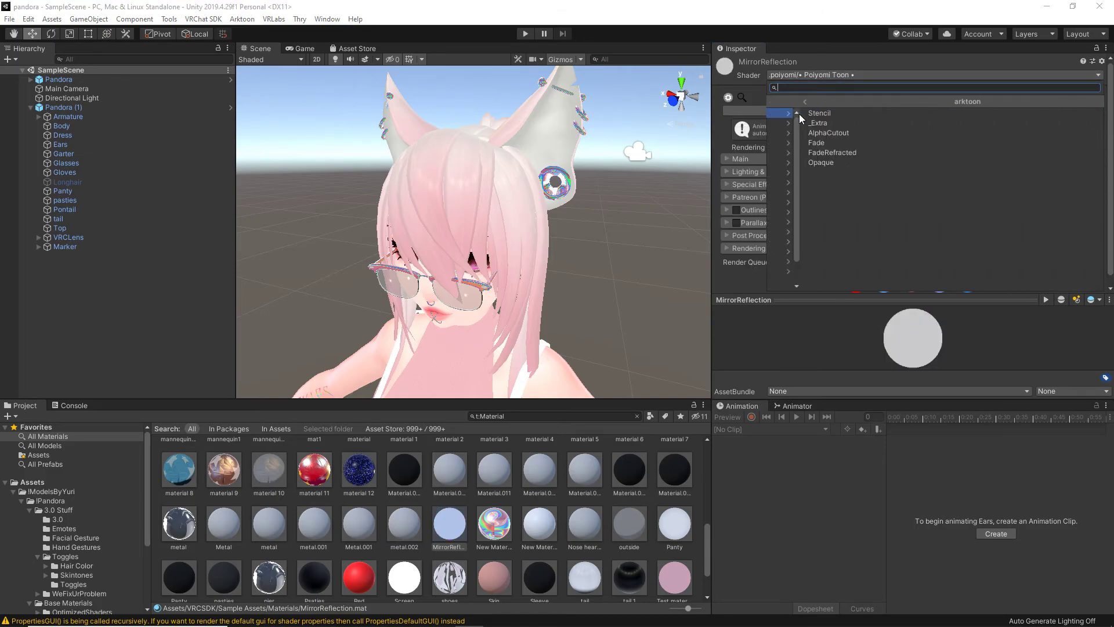
pyautogui.click(806, 130)
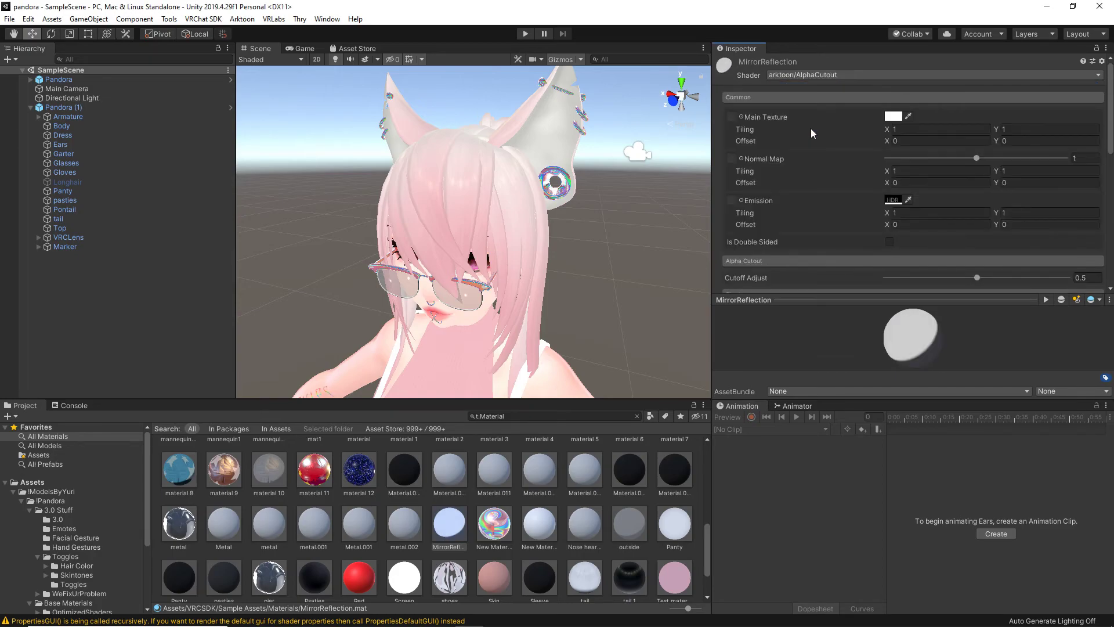
pyautogui.click(835, 75)
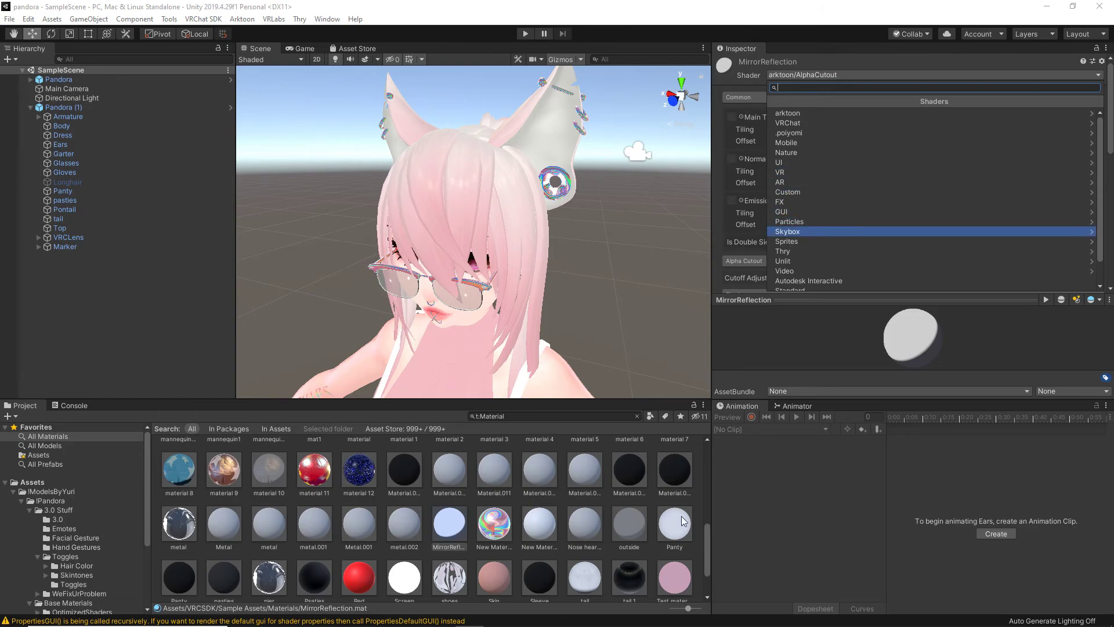
pyautogui.click(722, 525)
# Add Material.010, Material.011, Material.013 and Material.014 to the selection alongside MirrorReflection
pyautogui.scroll(3, 484, 507)
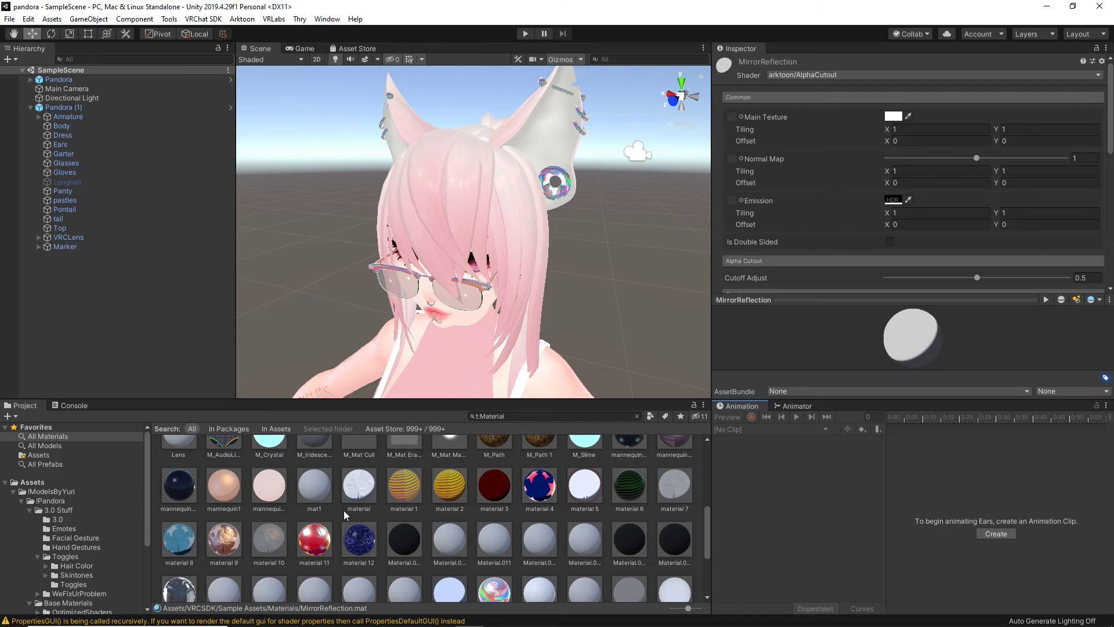
pyautogui.scroll(2, 417, 514)
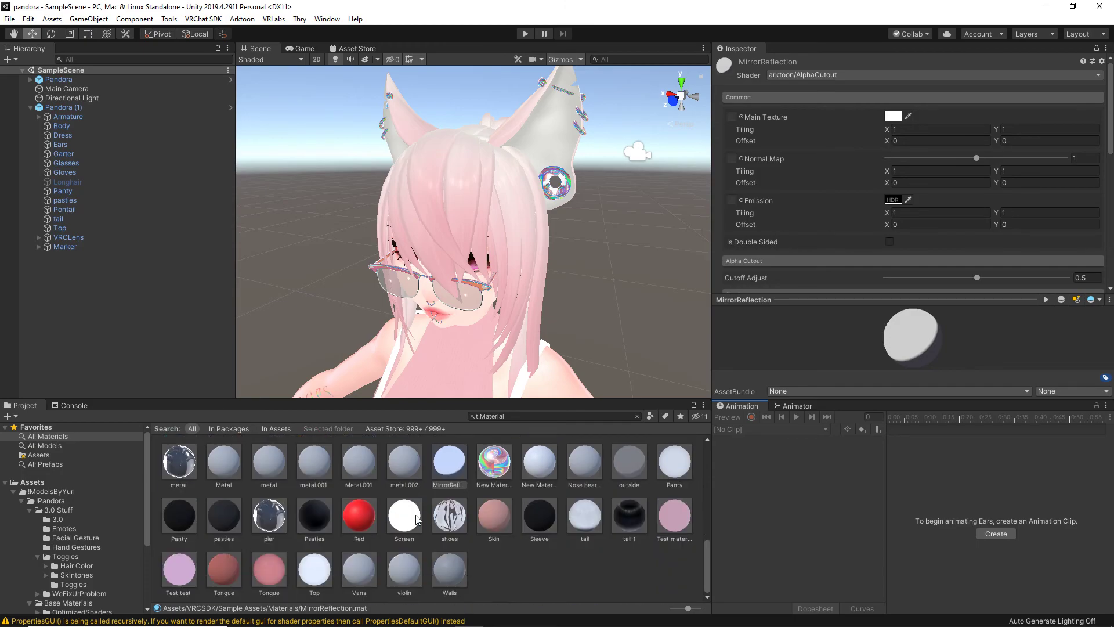
pyautogui.scroll(-3, 418, 516)
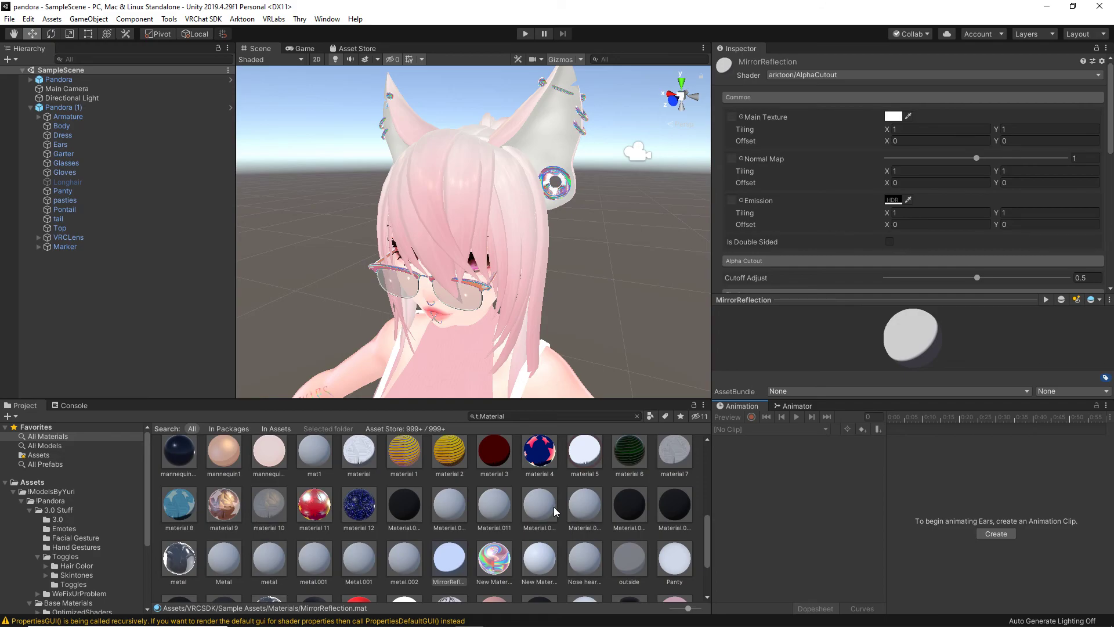
pyautogui.keyDown('ctrl'); pyautogui.click(452, 504); pyautogui.keyUp('ctrl')
pyautogui.keyDown('ctrl'); pyautogui.click(493, 500); pyautogui.keyUp('ctrl')
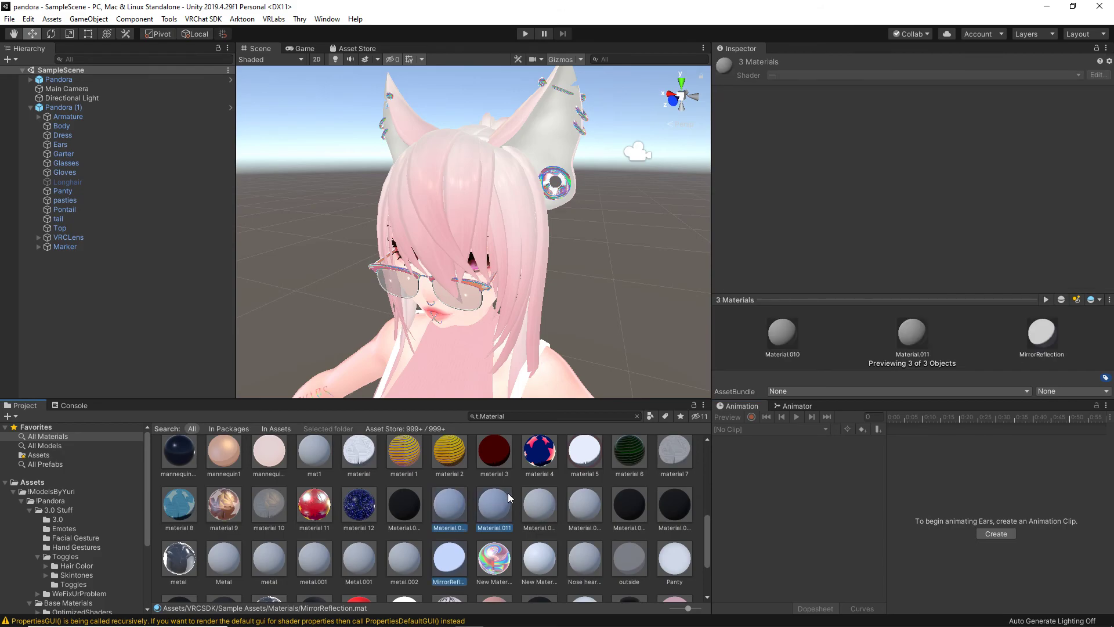
pyautogui.keyDown('ctrl'); pyautogui.click(539, 500); pyautogui.keyUp('ctrl')
pyautogui.keyDown('ctrl'); pyautogui.click(585, 507); pyautogui.keyUp('ctrl')
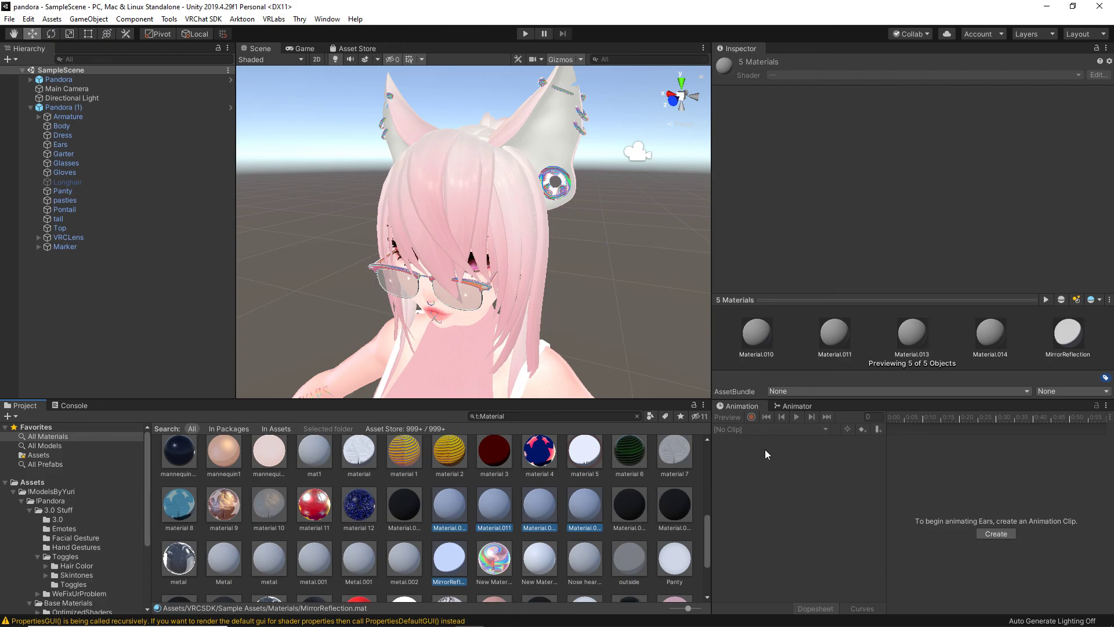
pyautogui.click(755, 484)
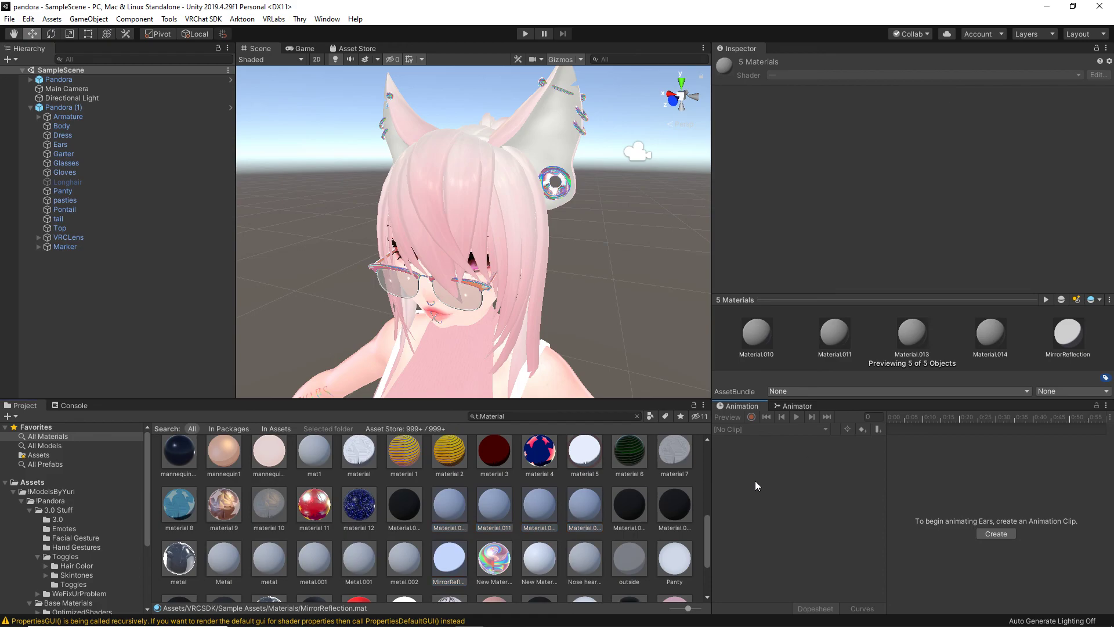